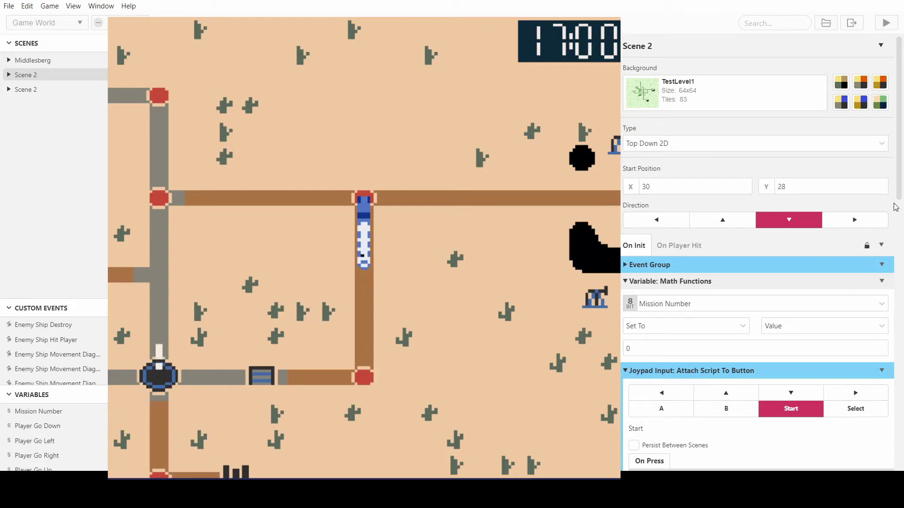
Steer the ship left in the play preview so it travels and the clock advances.
{"action": "key", "text": "Left"}
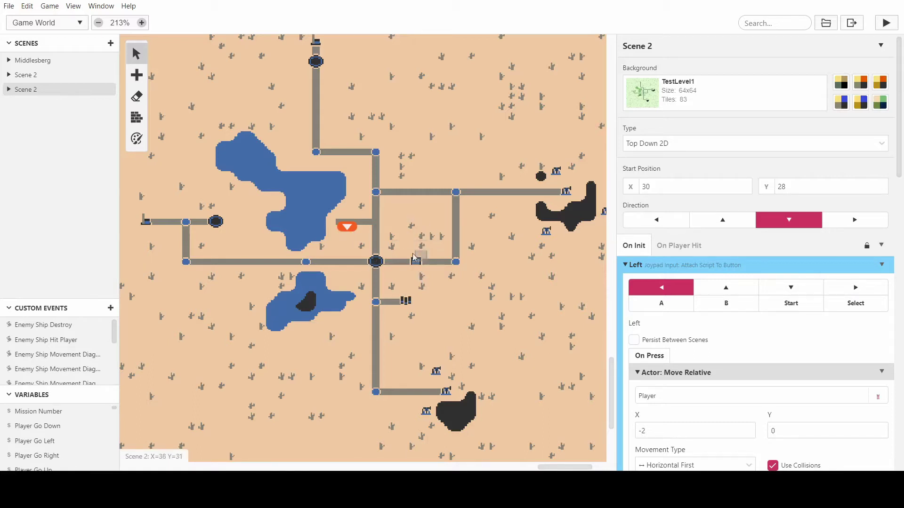
{"action": "scroll", "coordinate": [360, 177], "scroll_direction": "up", "scroll_amount": 1}
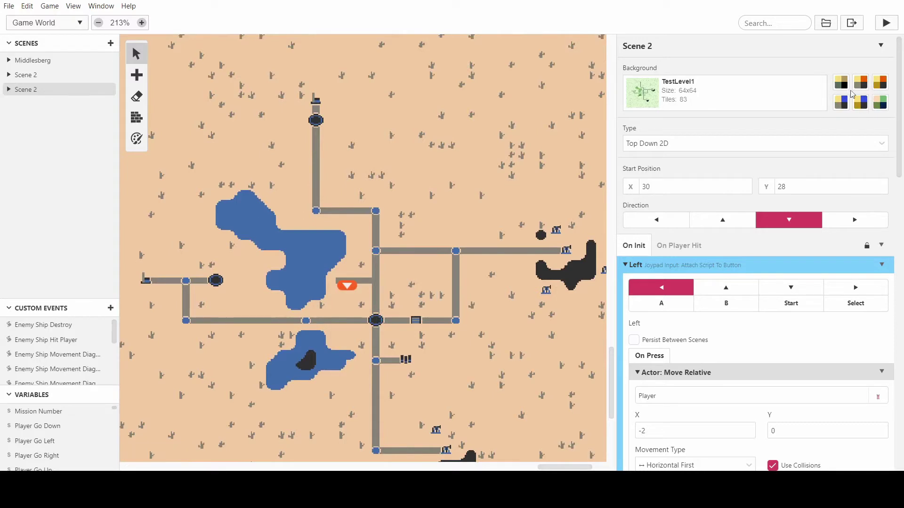
{"action": "scroll", "coordinate": [325, 282], "scroll_direction": "down", "scroll_amount": 1}
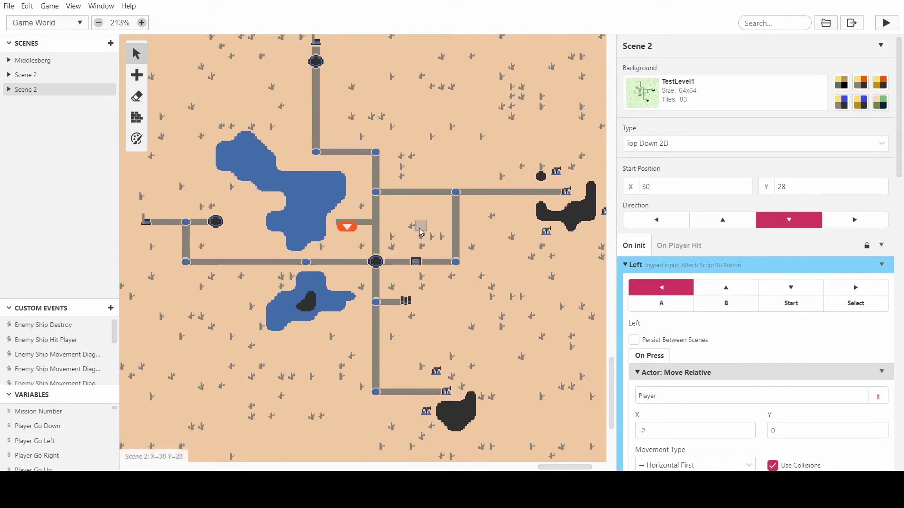
{"action": "scroll", "coordinate": [420, 238], "scroll_direction": "up", "scroll_amount": 1}
{"action": "scroll", "coordinate": [421, 237], "scroll_direction": "down", "scroll_amount": 1}
{"action": "scroll", "coordinate": [336, 337], "scroll_direction": "up", "scroll_amount": 1}
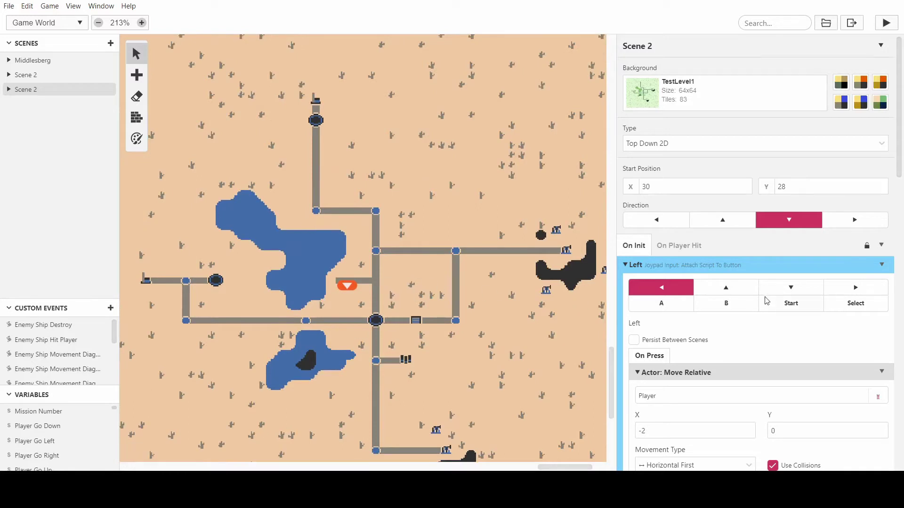
{"action": "scroll", "coordinate": [756, 165], "scroll_direction": "down", "scroll_amount": 2}
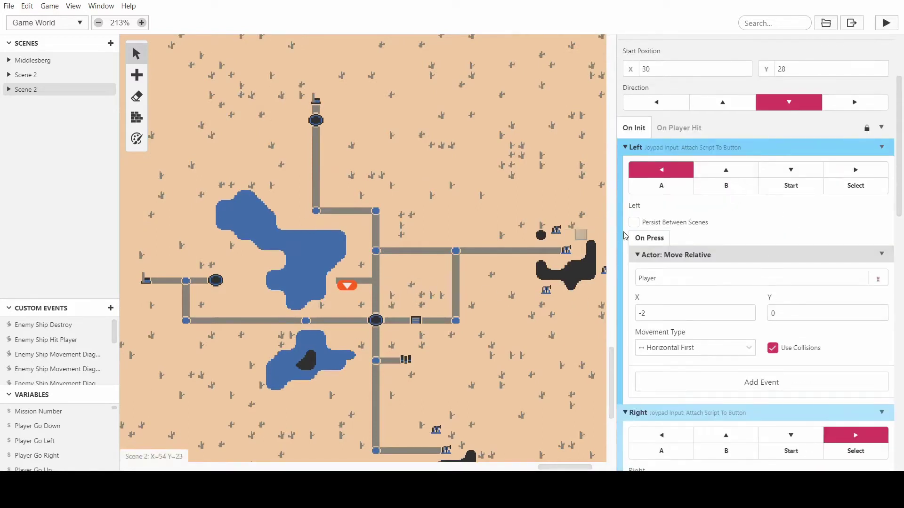
{"action": "scroll", "coordinate": [776, 381], "scroll_direction": "down", "scroll_amount": 1}
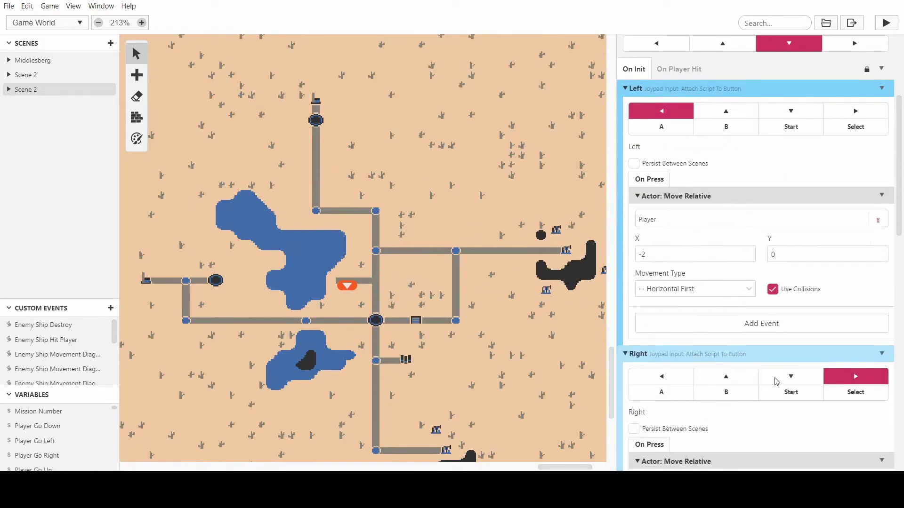
Add a Variable: Math Functions event to the Left script, targeting the Time variable.
{"action": "left_click", "coordinate": [703, 330]}
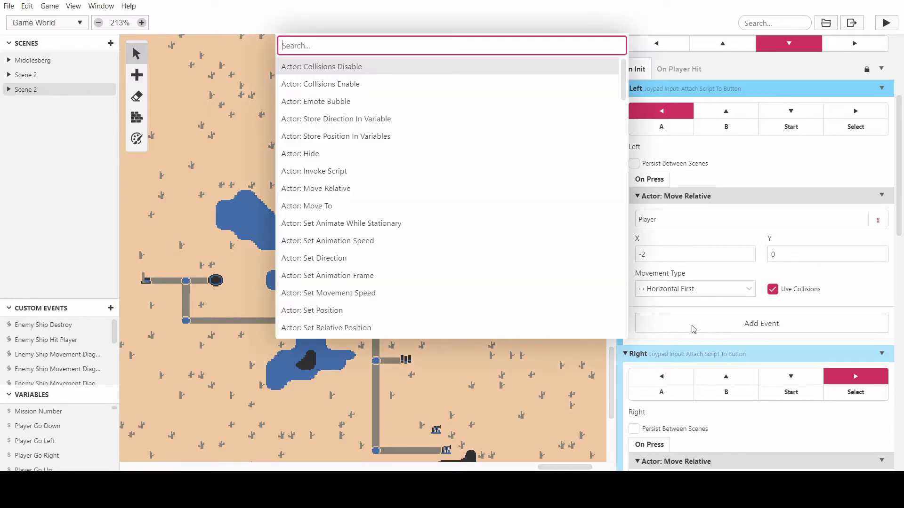
{"action": "type", "text": "math"}
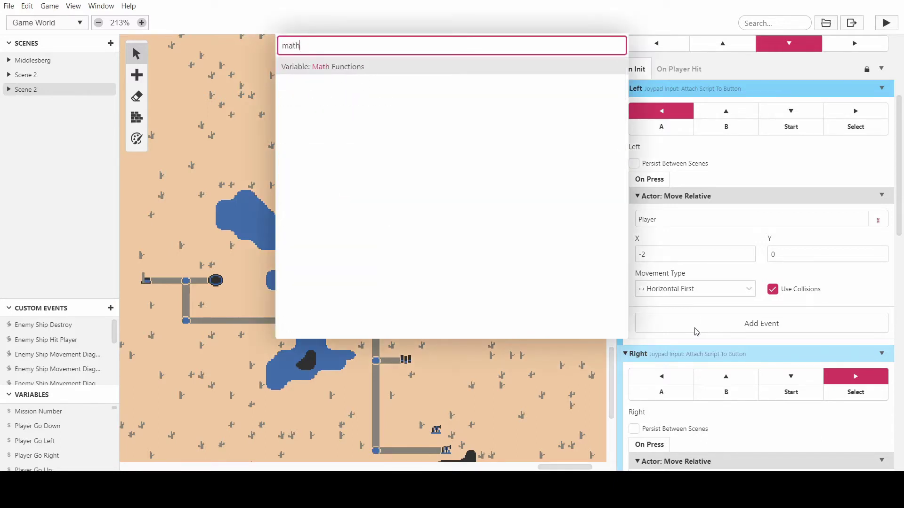
{"action": "key", "text": "Return"}
{"action": "scroll", "coordinate": [716, 306], "scroll_direction": "down", "scroll_amount": 3}
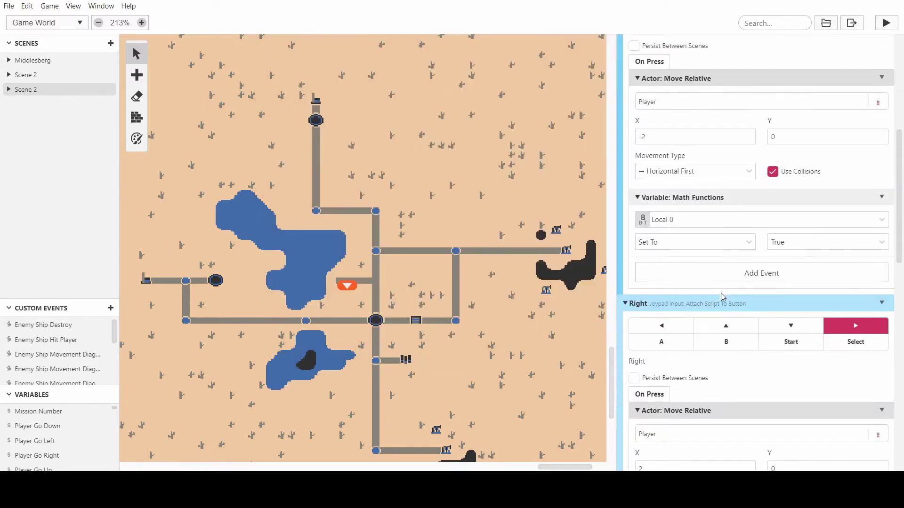
{"action": "left_click", "coordinate": [681, 221]}
{"action": "scroll", "coordinate": [688, 288], "scroll_direction": "down", "scroll_amount": 5}
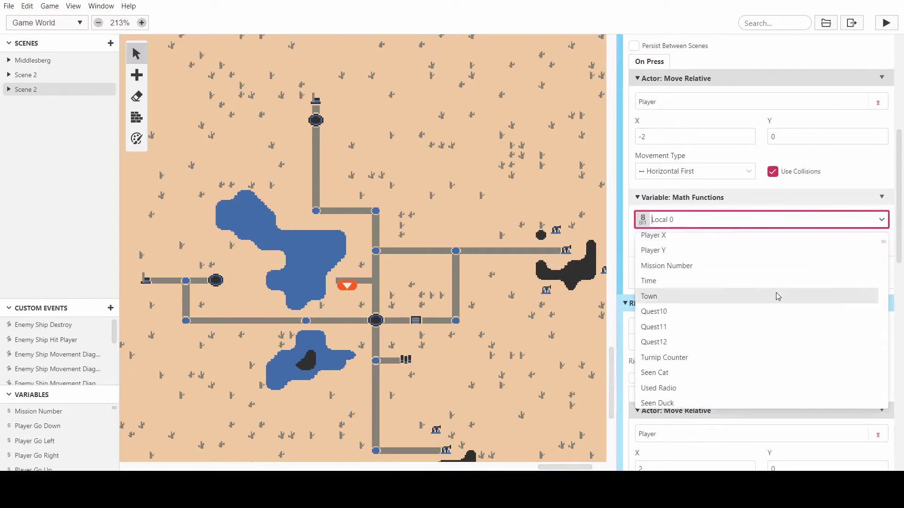
{"action": "scroll", "coordinate": [753, 292], "scroll_direction": "up", "scroll_amount": 2}
{"action": "left_click", "coordinate": [674, 281]}
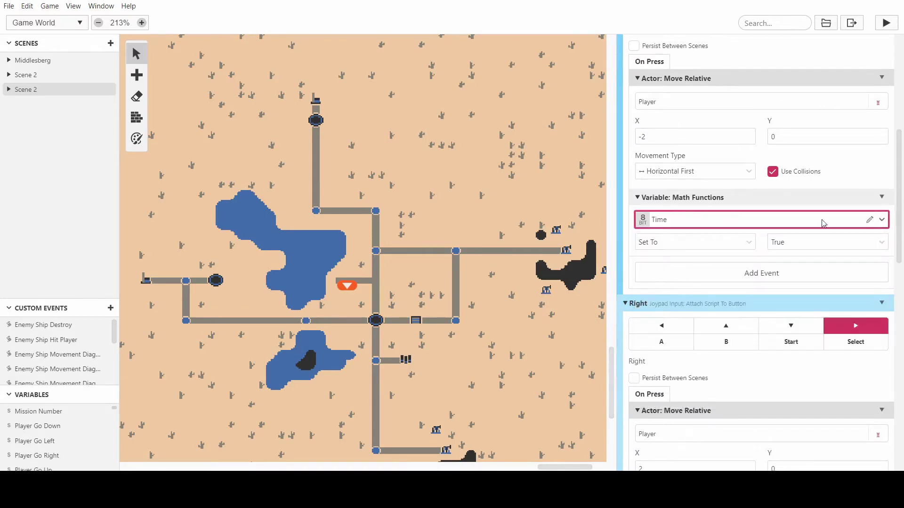
Make the math event Add a fixed Value of 1 to Time.
{"action": "left_click", "coordinate": [784, 252]}
{"action": "left_click", "coordinate": [794, 312]}
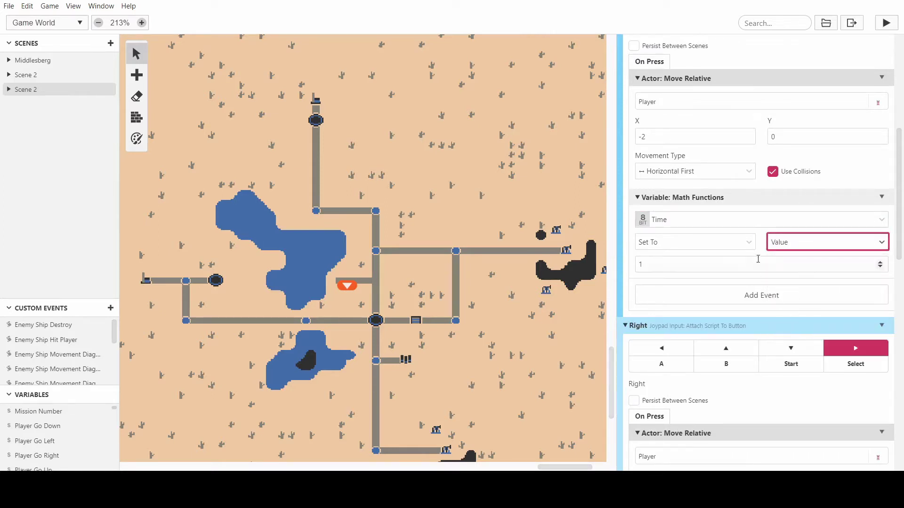
{"action": "left_click", "coordinate": [734, 242]}
{"action": "left_click", "coordinate": [737, 272]}
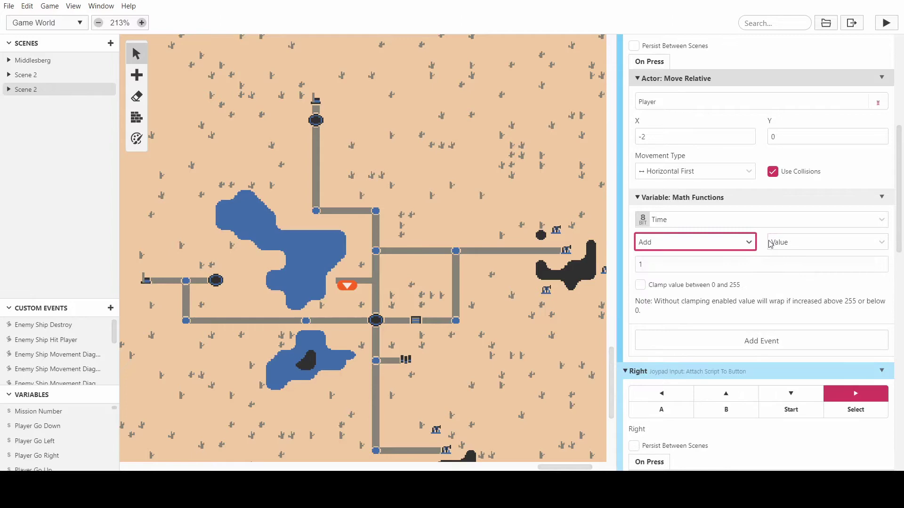
{"action": "scroll", "coordinate": [801, 240], "scroll_direction": "down", "scroll_amount": 1}
Copy the Time math event from the Left script.
{"action": "left_click", "coordinate": [882, 138]}
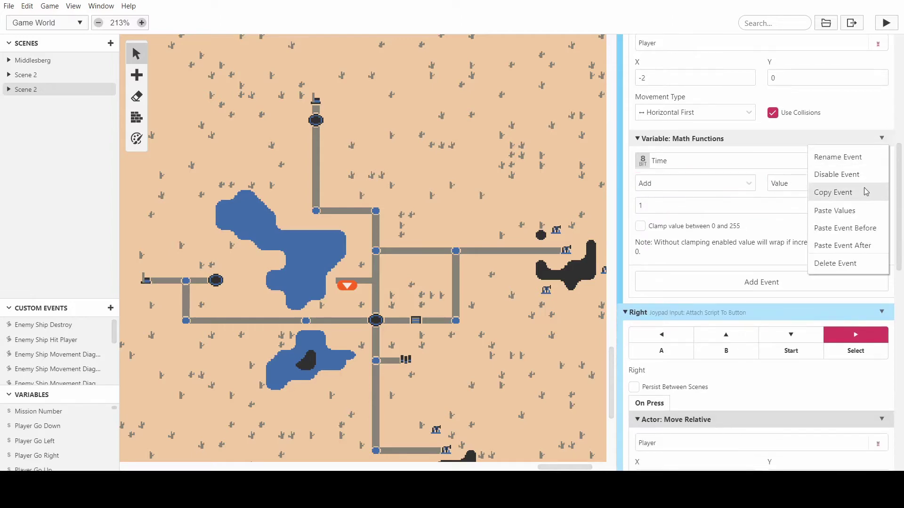
{"action": "left_click", "coordinate": [785, 188]}
{"action": "scroll", "coordinate": [754, 188], "scroll_direction": "up", "scroll_amount": 4}
{"action": "scroll", "coordinate": [722, 178], "scroll_direction": "down", "scroll_amount": 1}
{"action": "scroll", "coordinate": [723, 178], "scroll_direction": "down", "scroll_amount": 6}
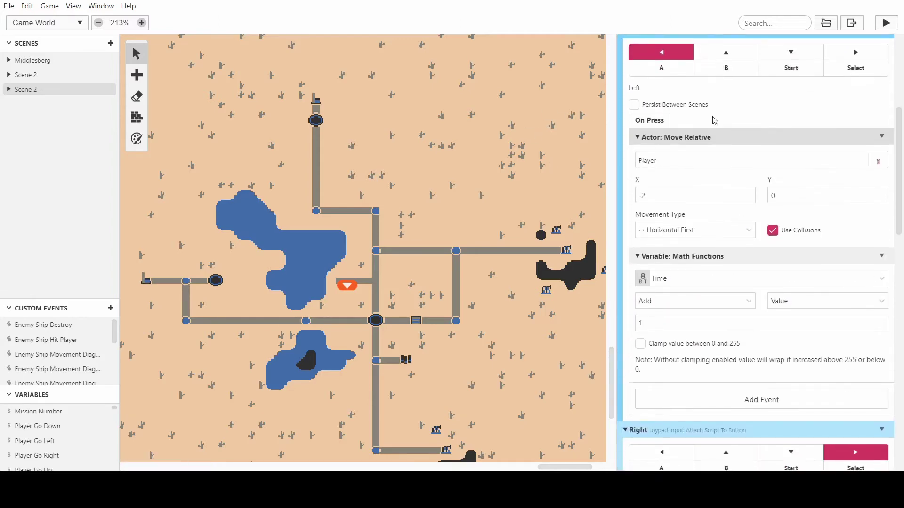
{"action": "scroll", "coordinate": [682, 166], "scroll_direction": "up", "scroll_amount": 3}
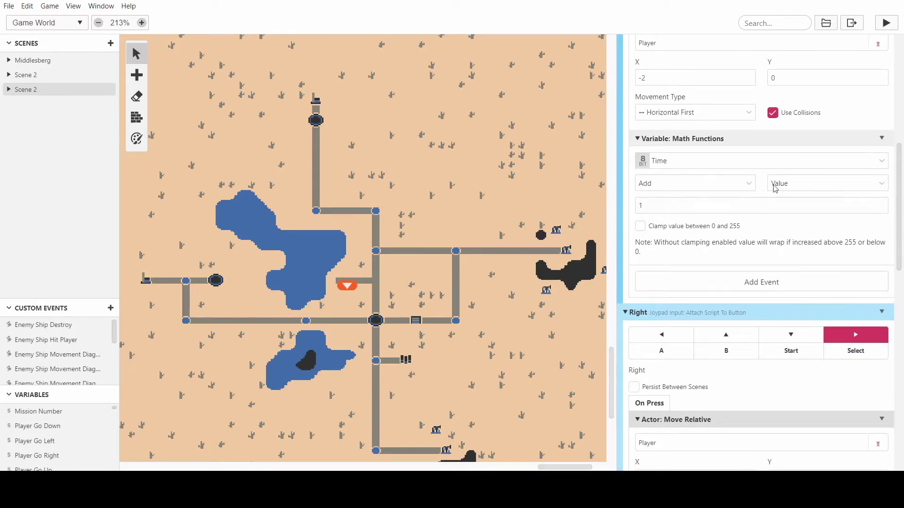
{"action": "scroll", "coordinate": [755, 187], "scroll_direction": "down", "scroll_amount": 5}
Paste the copied Time +1 math event into the Right, Up and Down scripts.
{"action": "left_click", "coordinate": [747, 256], "text": "alt"}
{"action": "scroll", "coordinate": [754, 242], "scroll_direction": "down", "scroll_amount": 7}
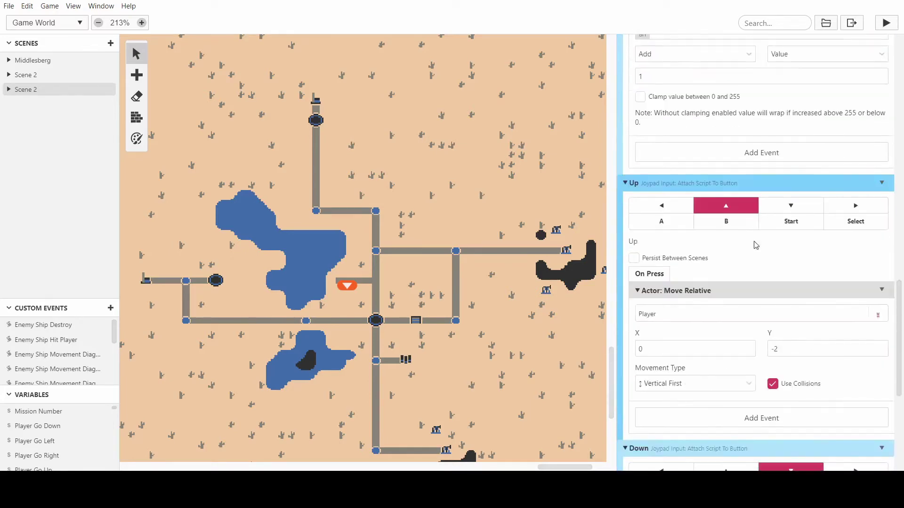
{"action": "left_click", "coordinate": [706, 305], "text": "alt"}
{"action": "scroll", "coordinate": [758, 283], "scroll_direction": "down", "scroll_amount": 6}
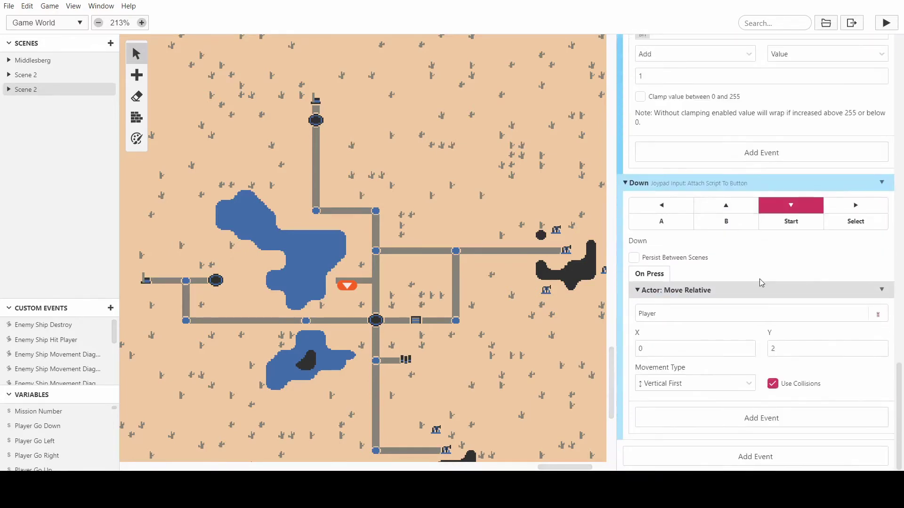
{"action": "scroll", "coordinate": [714, 235], "scroll_direction": "up", "scroll_amount": 2}
{"action": "scroll", "coordinate": [717, 187], "scroll_direction": "down", "scroll_amount": 2}
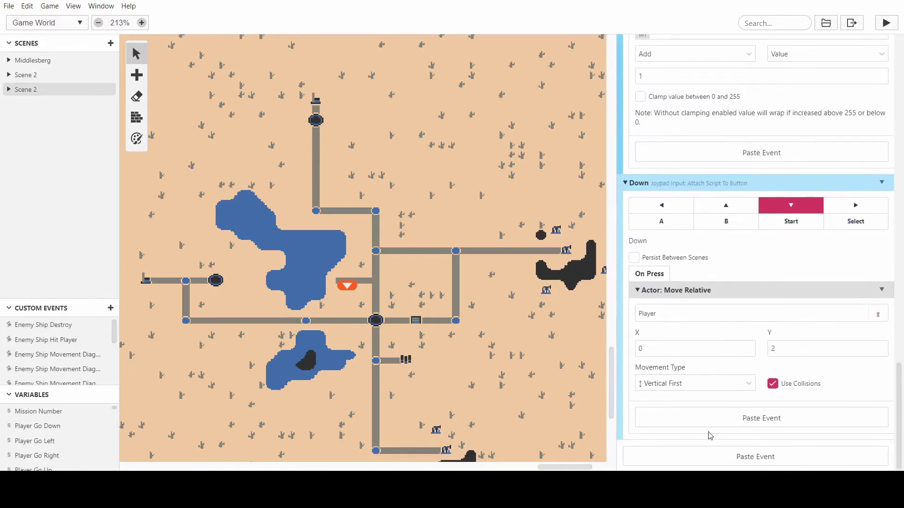
{"action": "left_click", "coordinate": [712, 418], "text": "alt"}
{"action": "scroll", "coordinate": [749, 349], "scroll_direction": "up", "scroll_amount": 2}
{"action": "scroll", "coordinate": [736, 332], "scroll_direction": "up", "scroll_amount": 2}
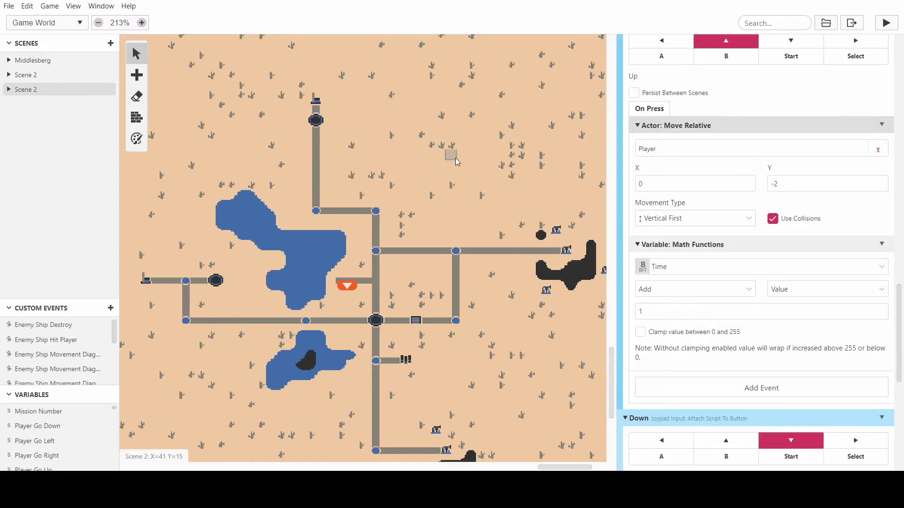
{"action": "scroll", "coordinate": [450, 153], "scroll_direction": "up", "scroll_amount": 1}
{"action": "scroll", "coordinate": [376, 212], "scroll_direction": "down", "scroll_amount": 1}
{"action": "scroll", "coordinate": [799, 277], "scroll_direction": "down", "scroll_amount": 20}
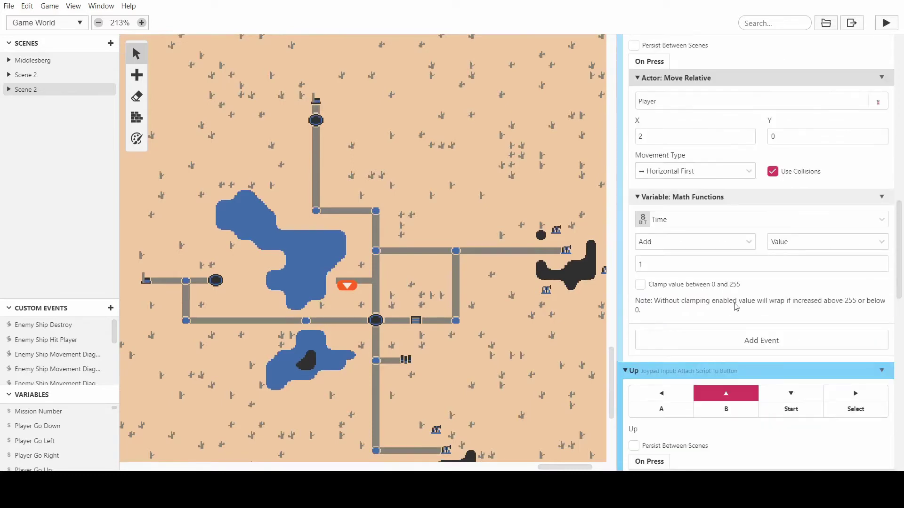
{"action": "scroll", "coordinate": [658, 278], "scroll_direction": "up", "scroll_amount": 10}
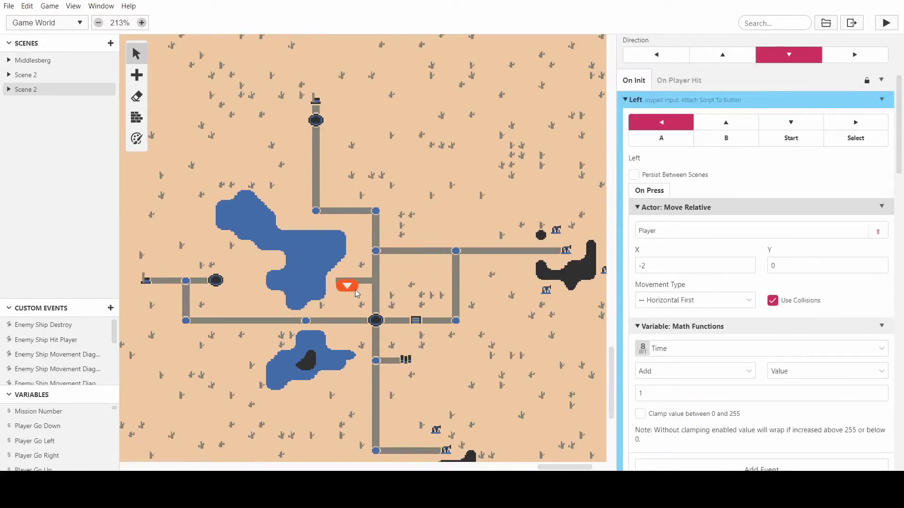
Place a new actor on the Scene 2 map.
{"action": "scroll", "coordinate": [283, 197], "scroll_direction": "down", "scroll_amount": 1}
{"action": "scroll", "coordinate": [170, 135], "scroll_direction": "up", "scroll_amount": 1}
{"action": "mouse_move", "coordinate": [137, 75]}
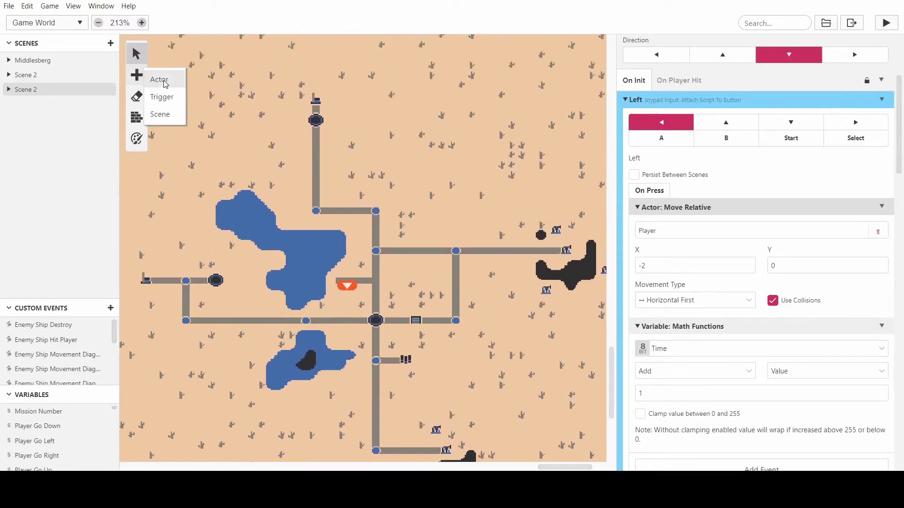
{"action": "left_click", "coordinate": [164, 83]}
{"action": "left_click", "coordinate": [405, 175]}
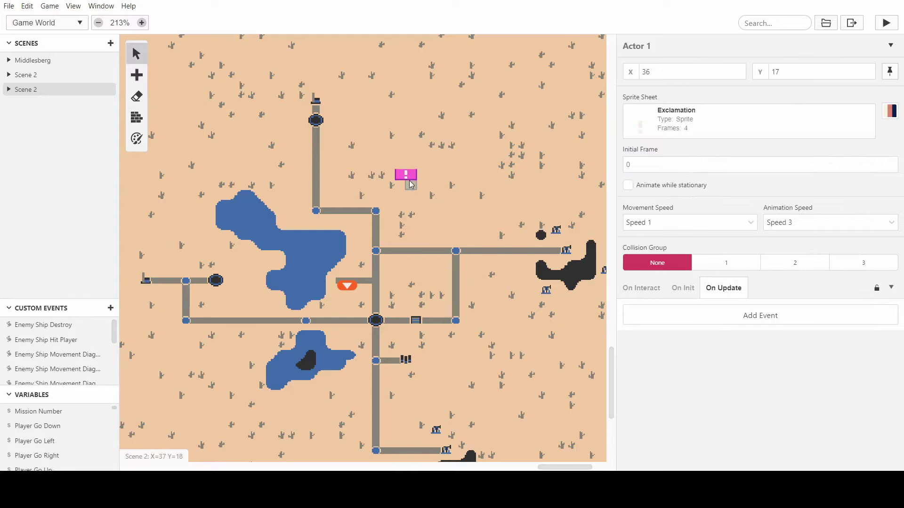
Pin the actor to the screen and move it to the top-left corner at 0,0.
{"action": "scroll", "coordinate": [400, 179], "scroll_direction": "down", "scroll_amount": 3, "text": "ctrl"}
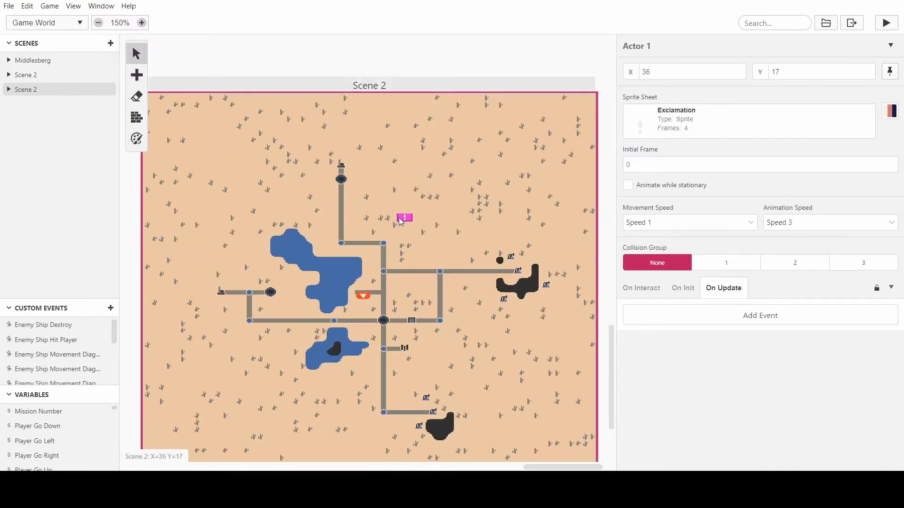
{"action": "left_click_drag", "start_coordinate": [400, 221], "coordinate": [224, 192]}
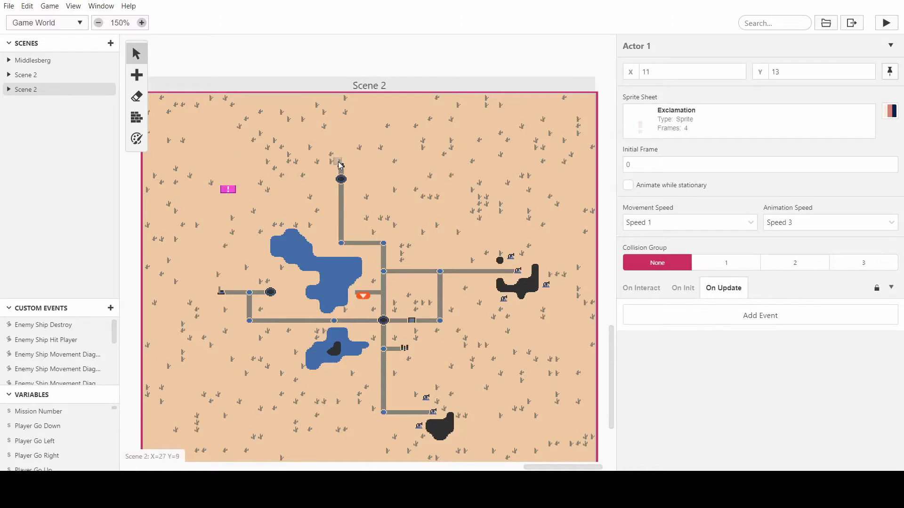
{"action": "scroll", "coordinate": [339, 165], "scroll_direction": "left", "scroll_amount": 3, "text": "shift"}
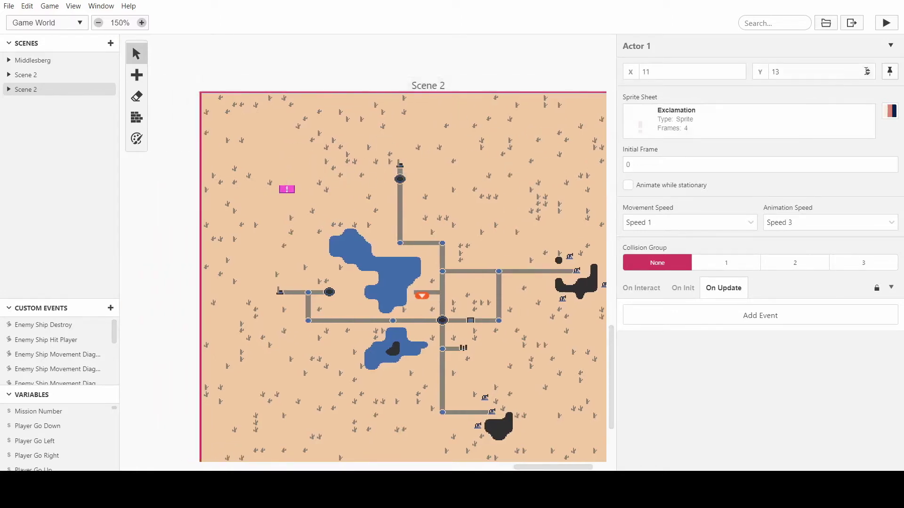
{"action": "left_click", "coordinate": [889, 71]}
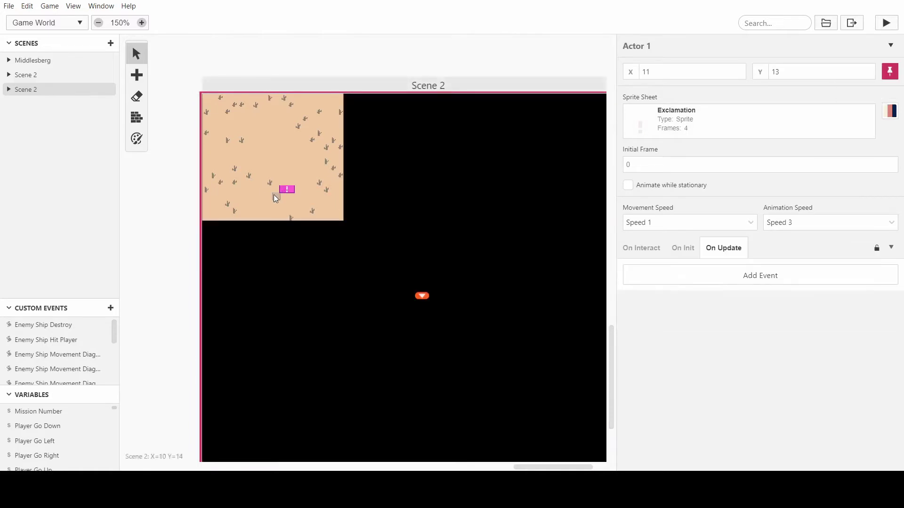
{"action": "left_click_drag", "start_coordinate": [283, 193], "coordinate": [206, 101]}
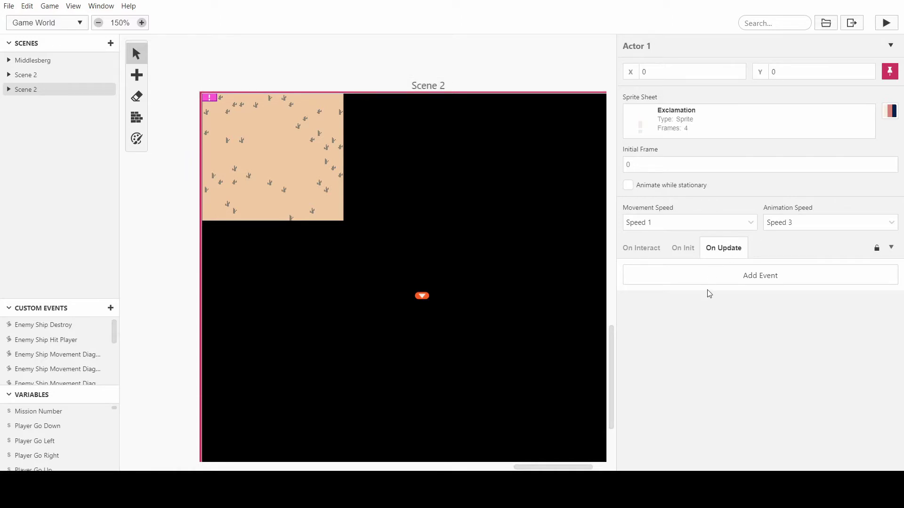
Add a Variable: Math Functions event to the actor's On Update script.
{"action": "left_click", "coordinate": [718, 277]}
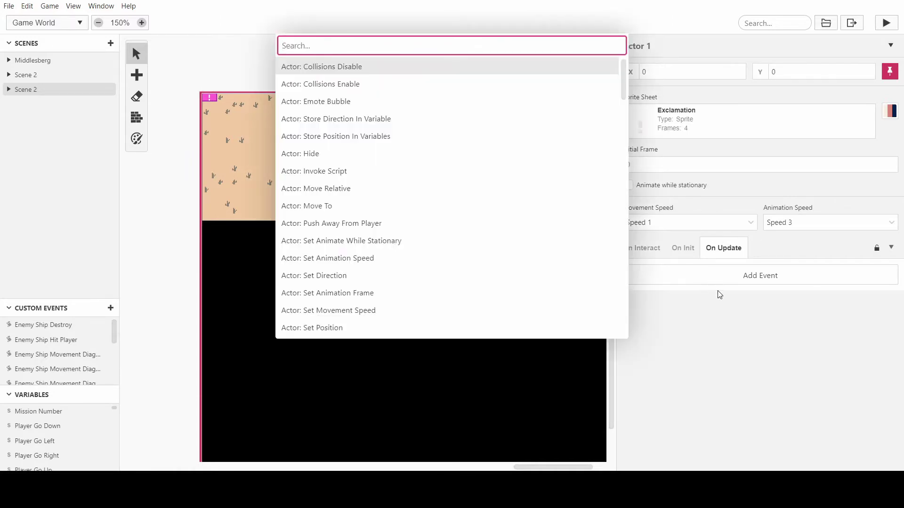
{"action": "left_click", "coordinate": [696, 308]}
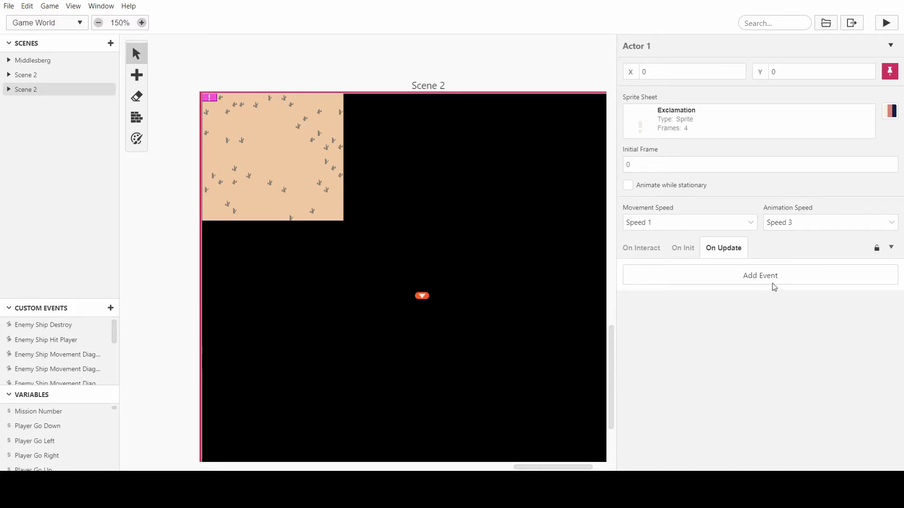
{"action": "left_click", "coordinate": [753, 279]}
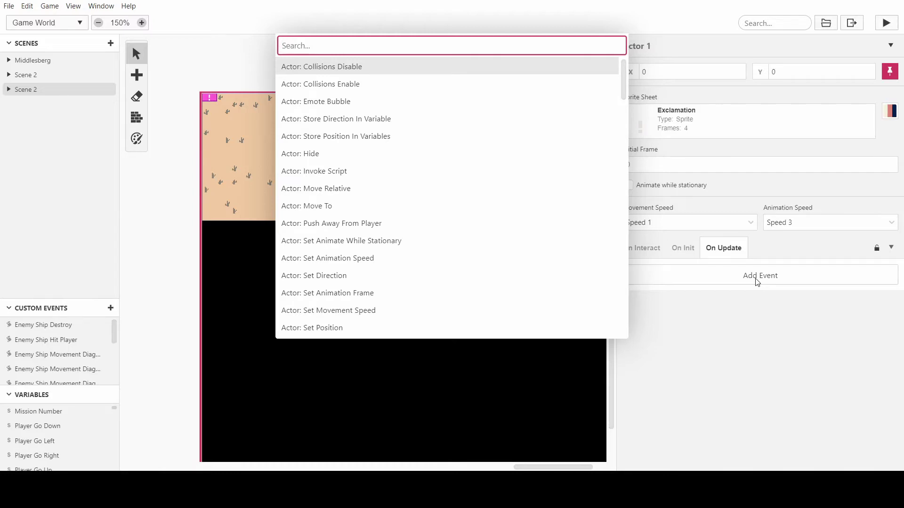
{"action": "type", "text": "math"}
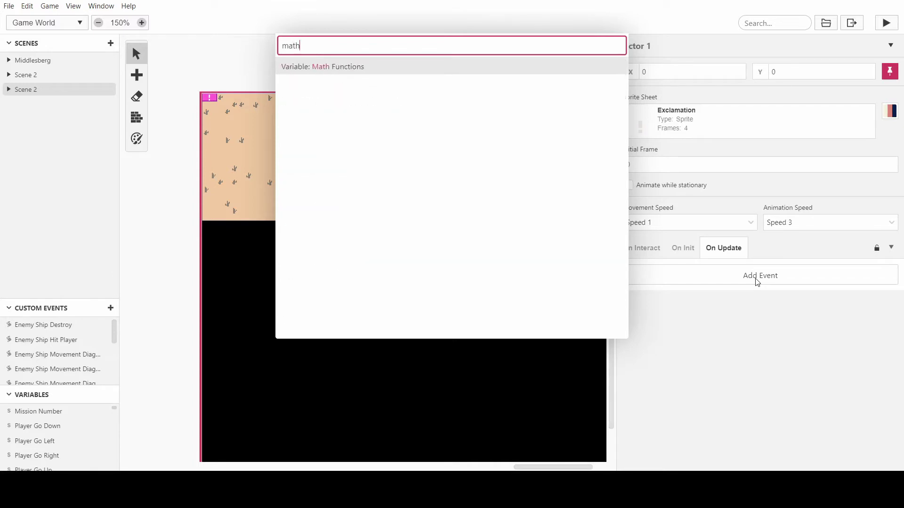
{"action": "key", "text": "Return"}
Add an If Variable Compare With Value condition that checks Time.
{"action": "left_click", "coordinate": [717, 338]}
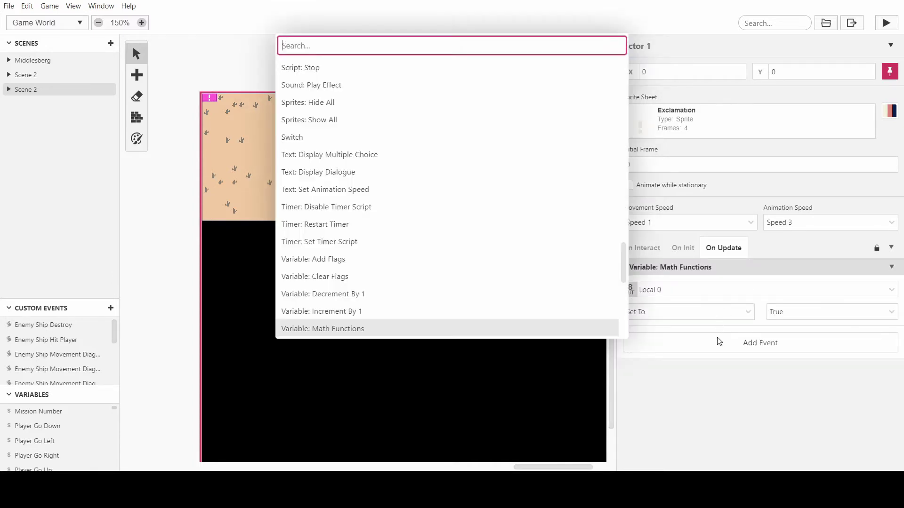
{"action": "type", "text": "if"}
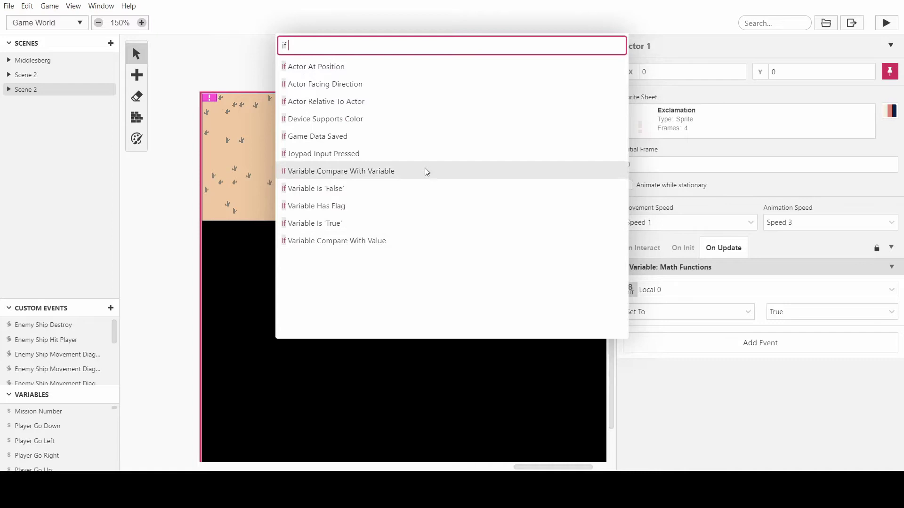
{"action": "left_click", "coordinate": [414, 239]}
{"action": "scroll", "coordinate": [706, 283], "scroll_direction": "down", "scroll_amount": 1}
{"action": "left_click", "coordinate": [713, 302]}
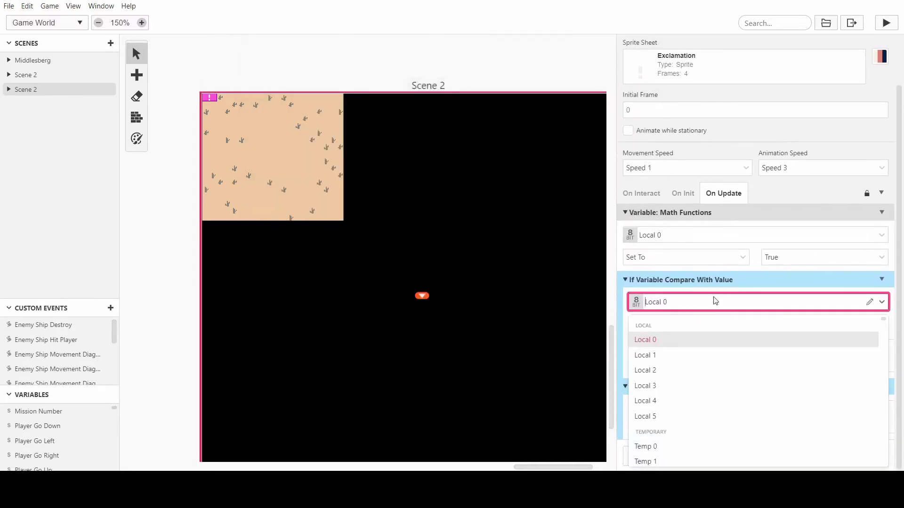
{"action": "type", "text": "tim"}
{"action": "left_click", "coordinate": [682, 340]}
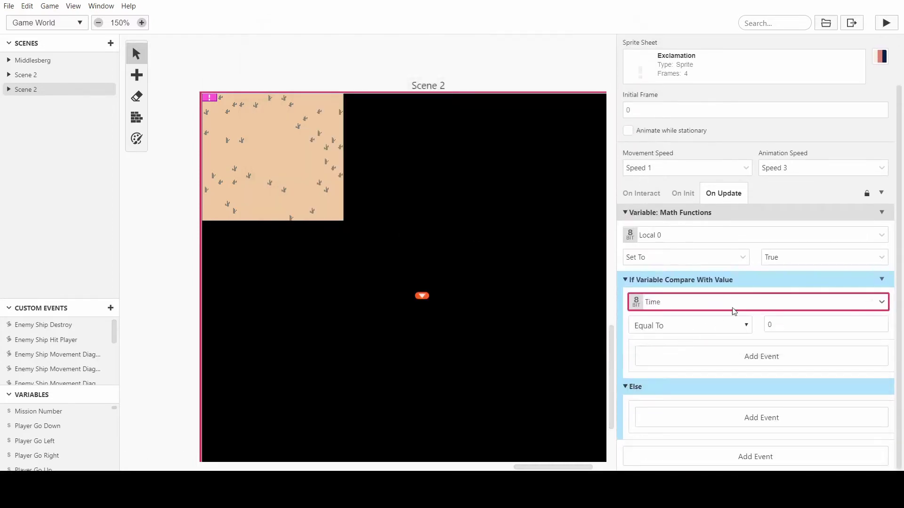
Set the condition to Time Greater Than 10.
{"action": "left_click", "coordinate": [714, 325]}
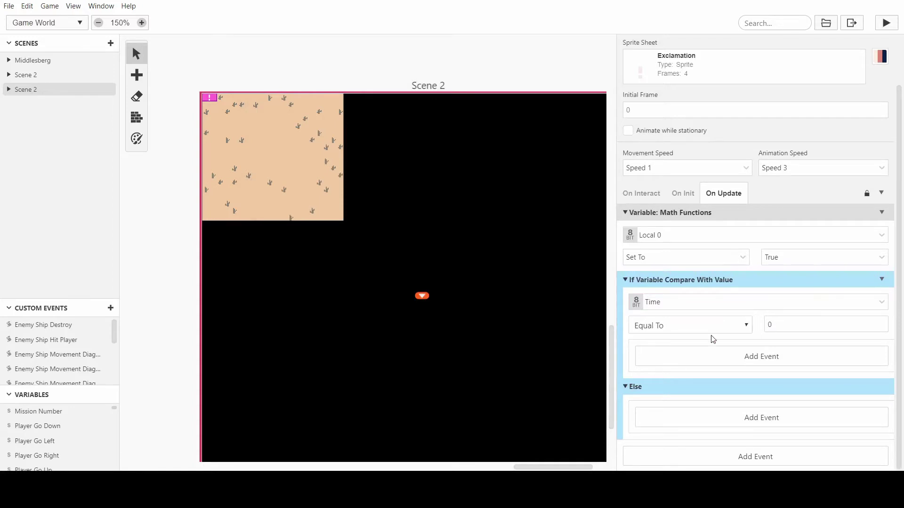
{"action": "left_click", "coordinate": [708, 331]}
{"action": "left_click", "coordinate": [696, 372]}
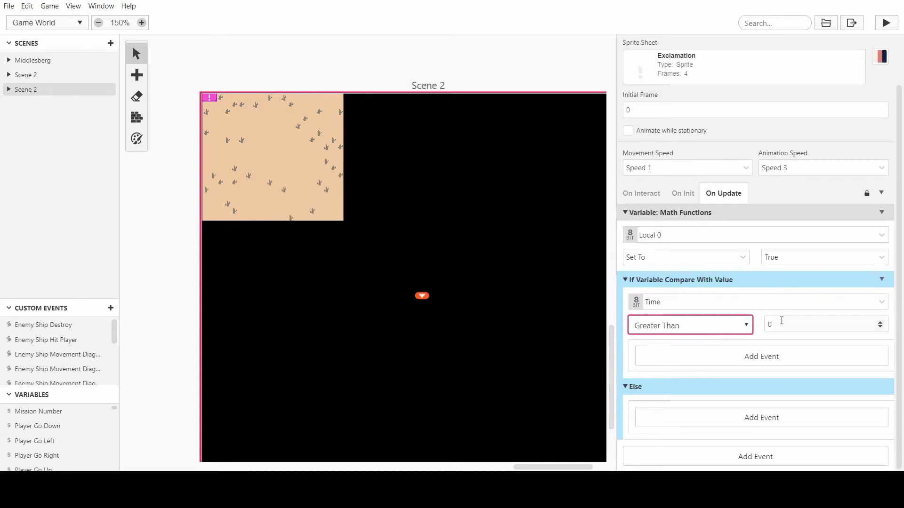
{"action": "double_click", "coordinate": [782, 321]}
{"action": "type", "text": "1"}
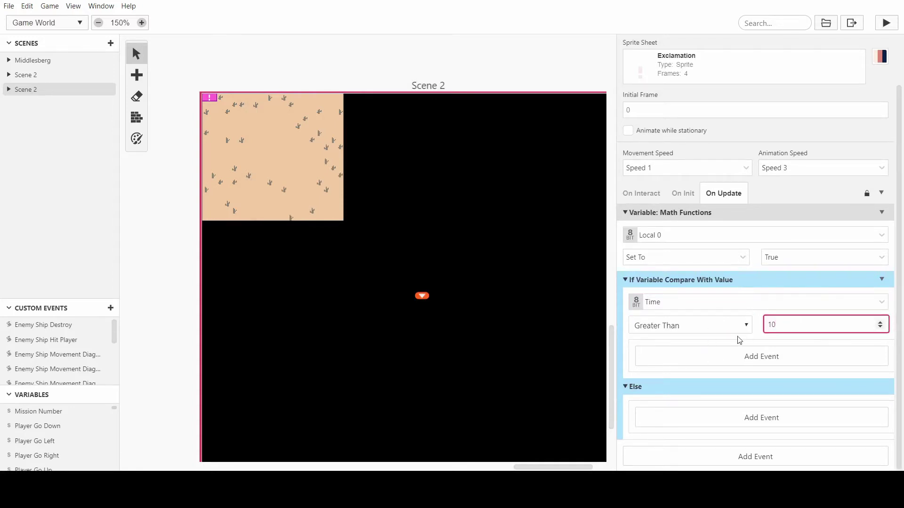
{"action": "left_click", "coordinate": [732, 343]}
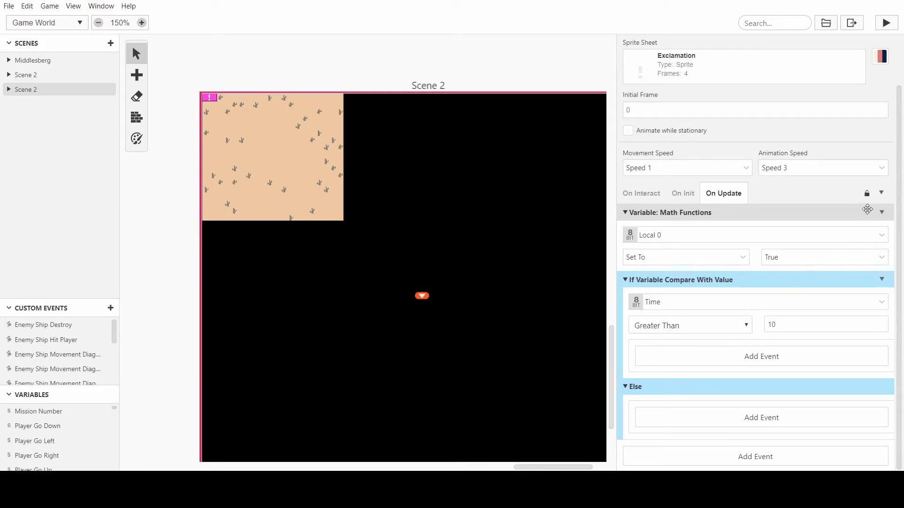
Move the math event inside the condition, make it set Time to 0, and disable Else.
{"action": "left_click_drag", "start_coordinate": [808, 211], "coordinate": [768, 344]}
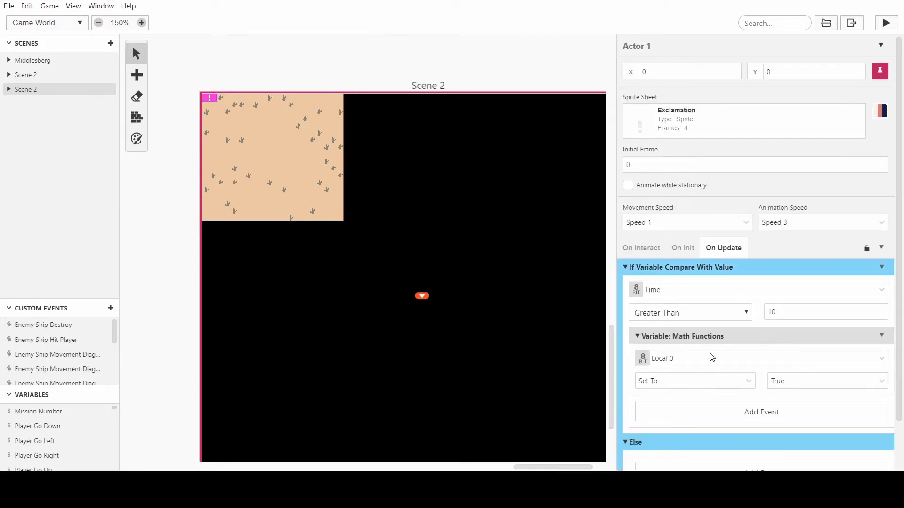
{"action": "left_click", "coordinate": [690, 361]}
{"action": "scroll", "coordinate": [708, 391], "scroll_direction": "down", "scroll_amount": 2}
{"action": "type", "text": "ti"}
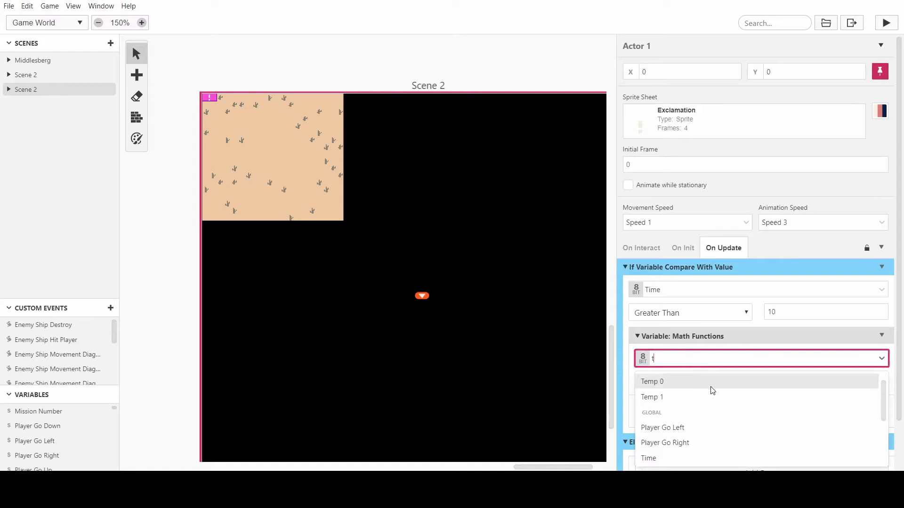
{"action": "left_click", "coordinate": [714, 395]}
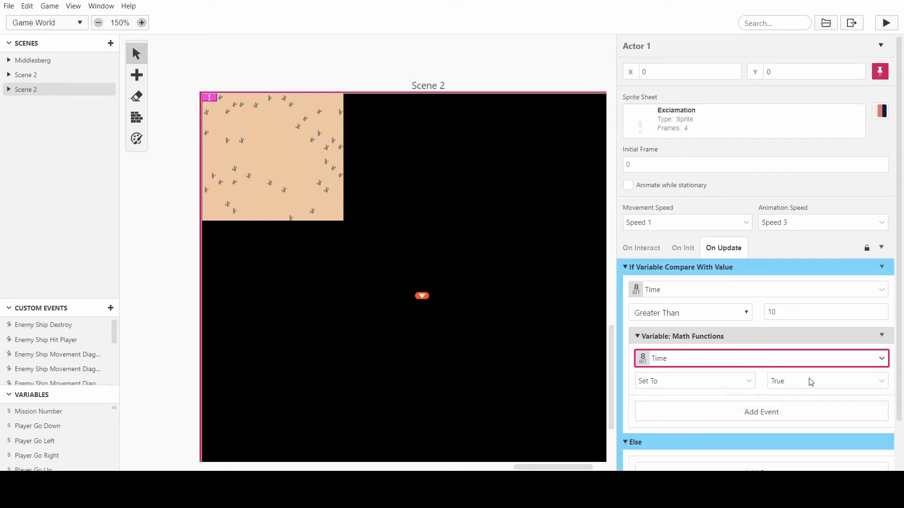
{"action": "left_click", "coordinate": [820, 381]}
{"action": "left_click", "coordinate": [813, 345]}
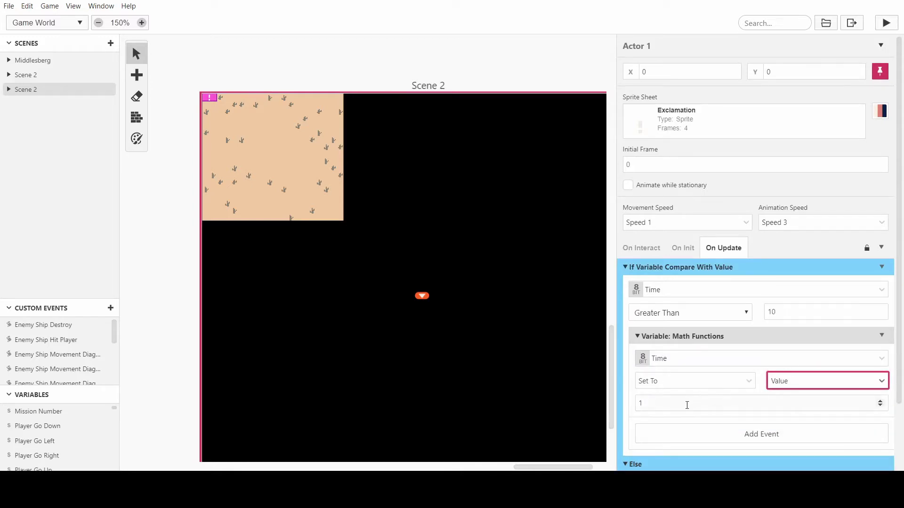
{"action": "left_click", "coordinate": [686, 405]}
{"action": "scroll", "coordinate": [687, 351], "scroll_direction": "down", "scroll_amount": 3}
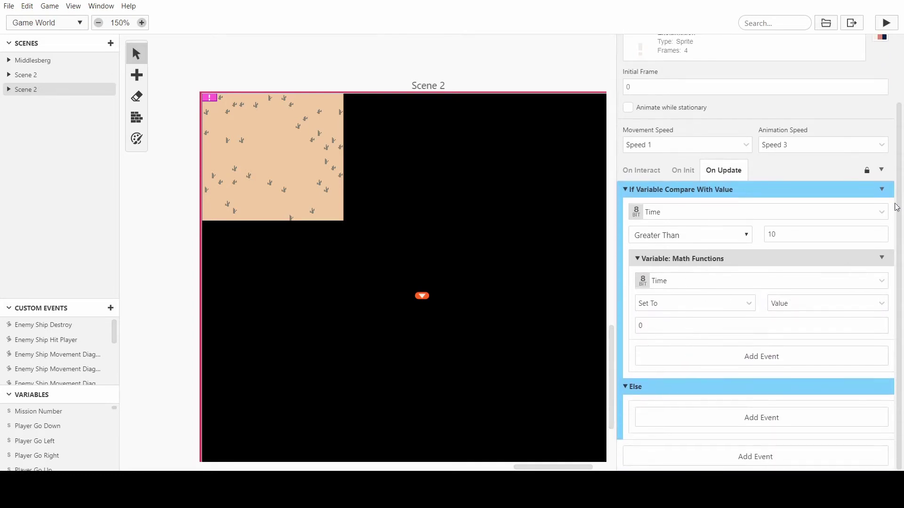
{"action": "left_click", "coordinate": [882, 189]}
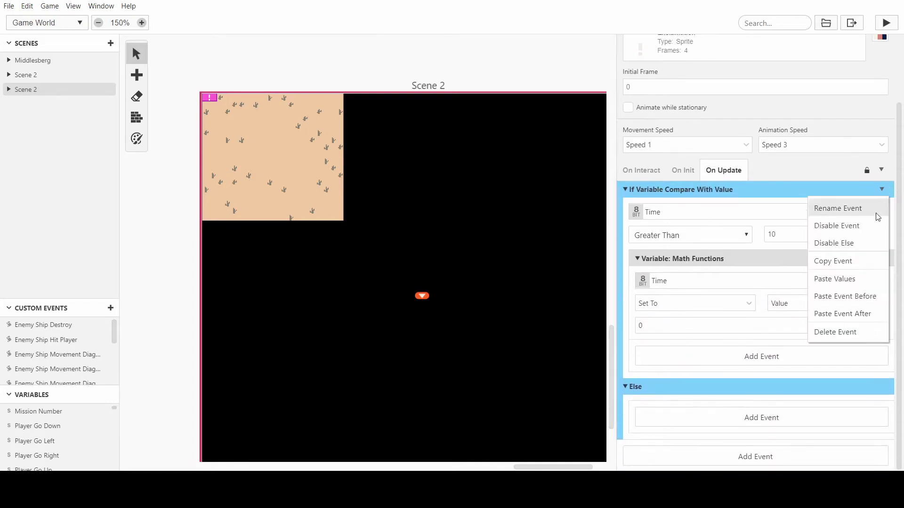
{"action": "left_click", "coordinate": [865, 242]}
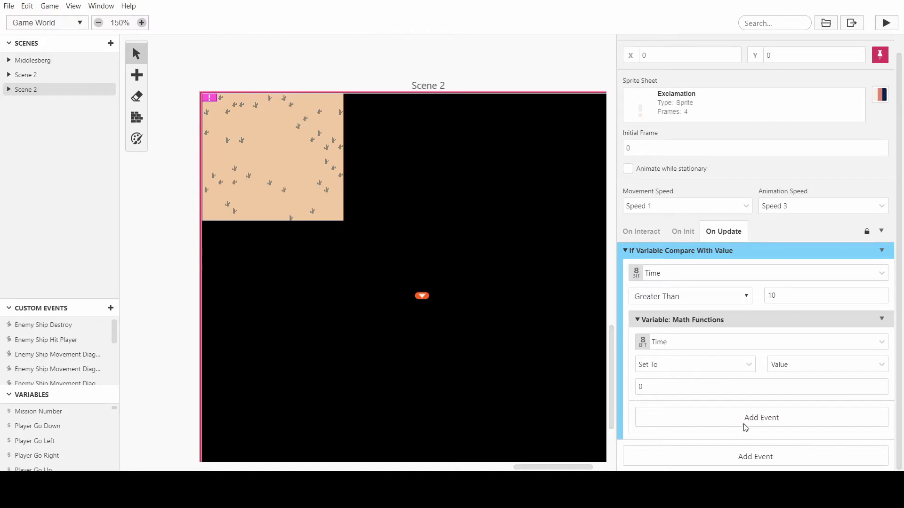
Reselect the Exclamation actor in Scene 2's top-left corner to show its script.
{"action": "left_click", "coordinate": [724, 458]}
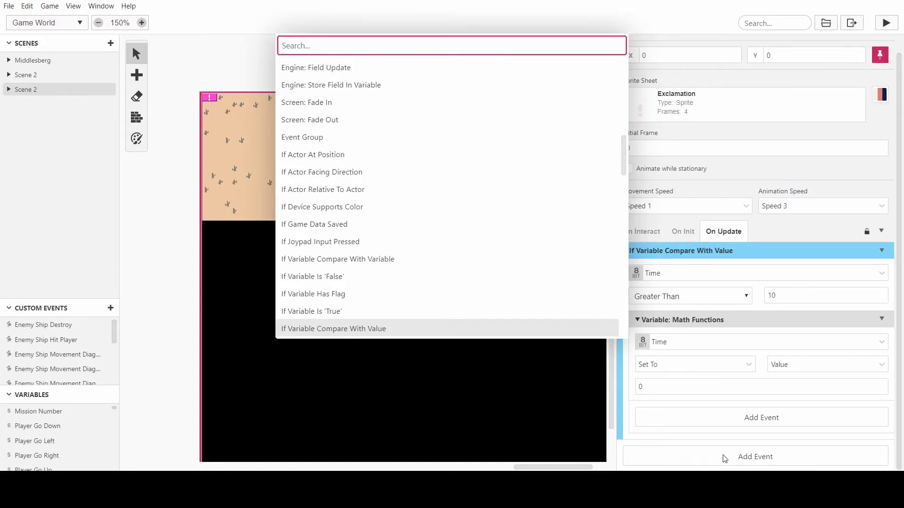
{"action": "left_click", "coordinate": [760, 310]}
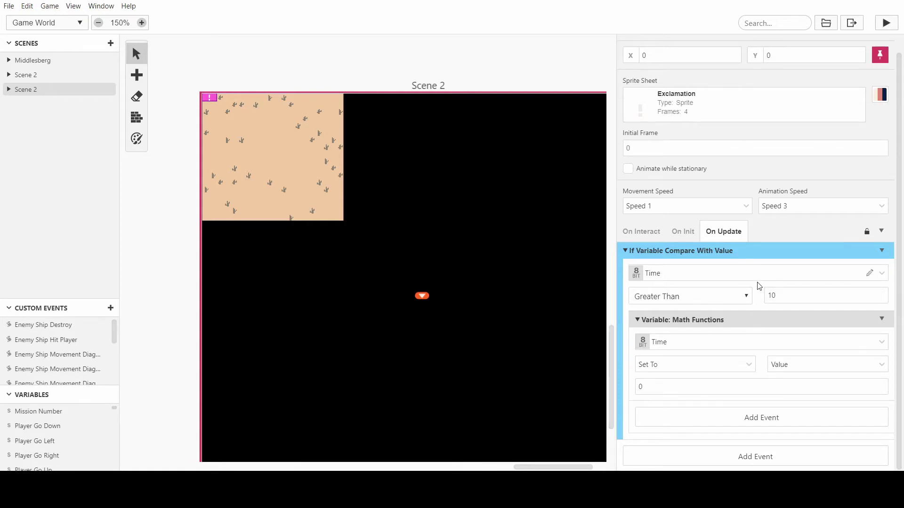
{"action": "left_click", "coordinate": [340, 188]}
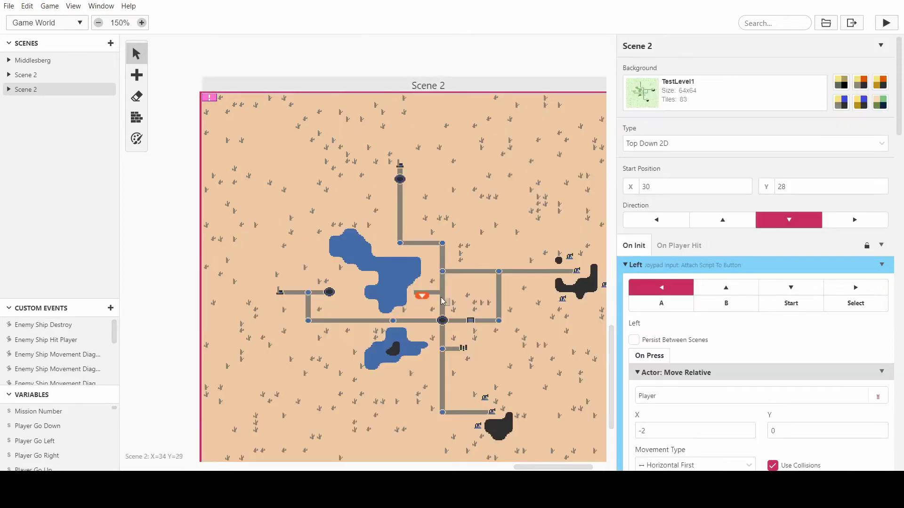
{"action": "left_click", "coordinate": [210, 100]}
{"action": "scroll", "coordinate": [740, 266], "scroll_direction": "down", "scroll_amount": 1}
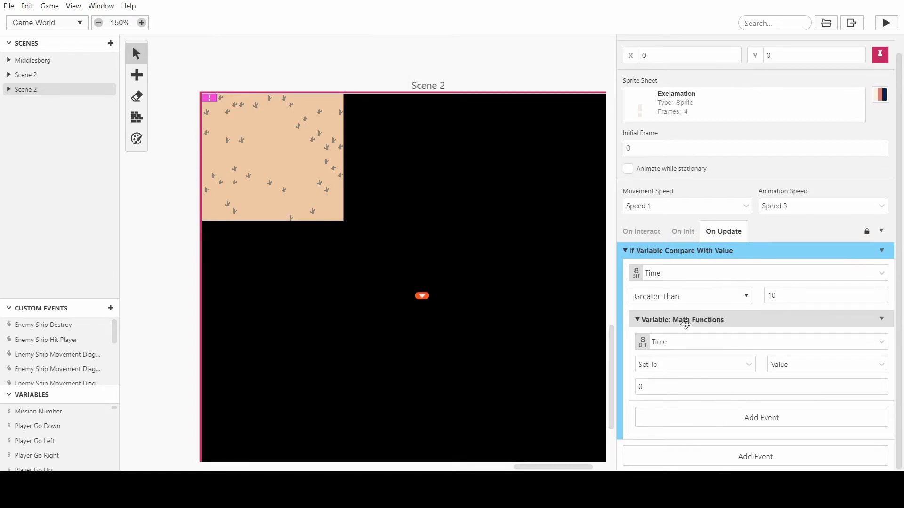
Add a second If Variable Compare condition on Time equal to 0, with Else disabled.
{"action": "left_click", "coordinate": [714, 456]}
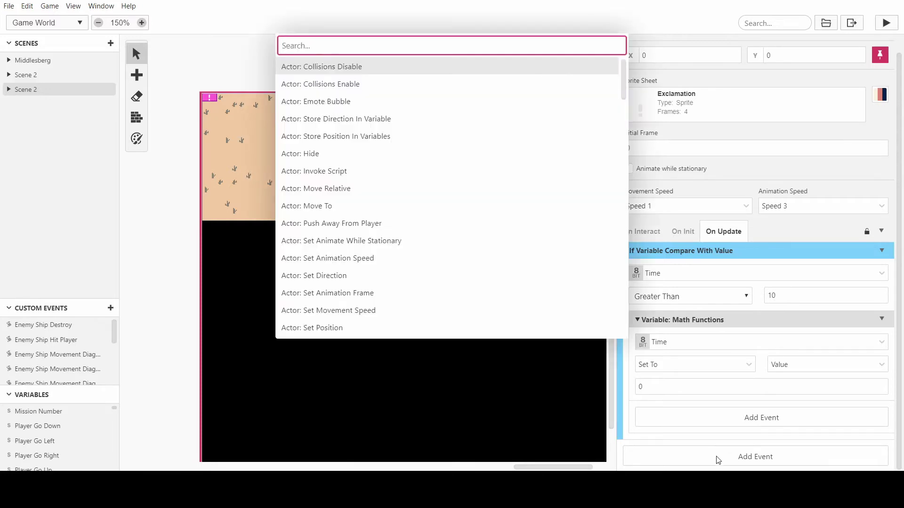
{"action": "type", "text": "if va"}
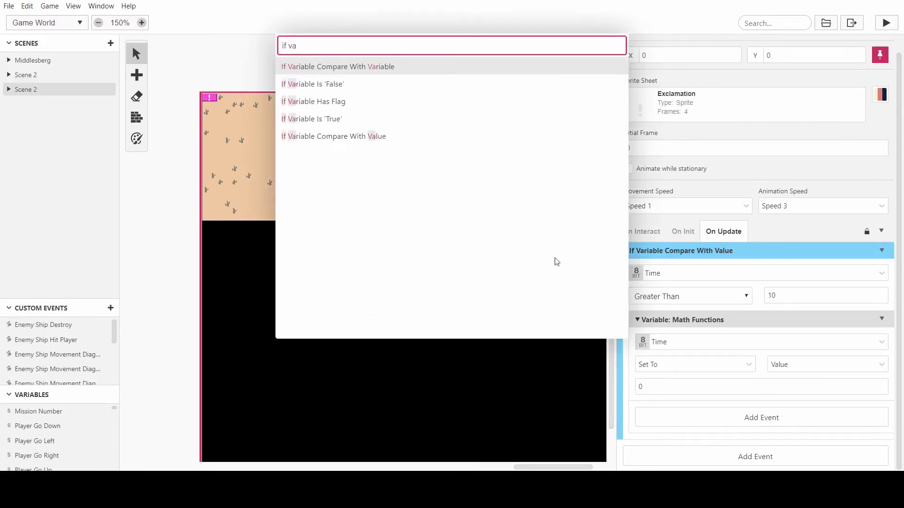
{"action": "left_click", "coordinate": [440, 137]}
{"action": "scroll", "coordinate": [789, 327], "scroll_direction": "down", "scroll_amount": 4}
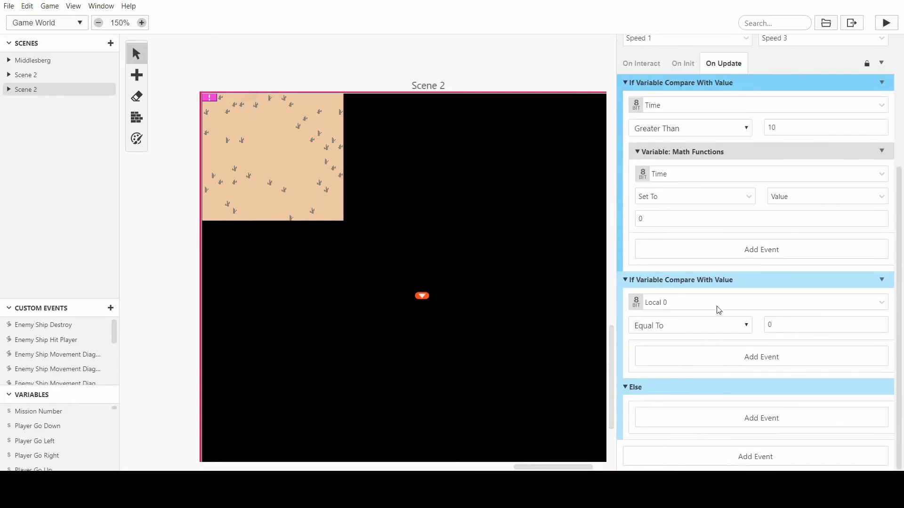
{"action": "left_click", "coordinate": [712, 304]}
{"action": "type", "text": "time"}
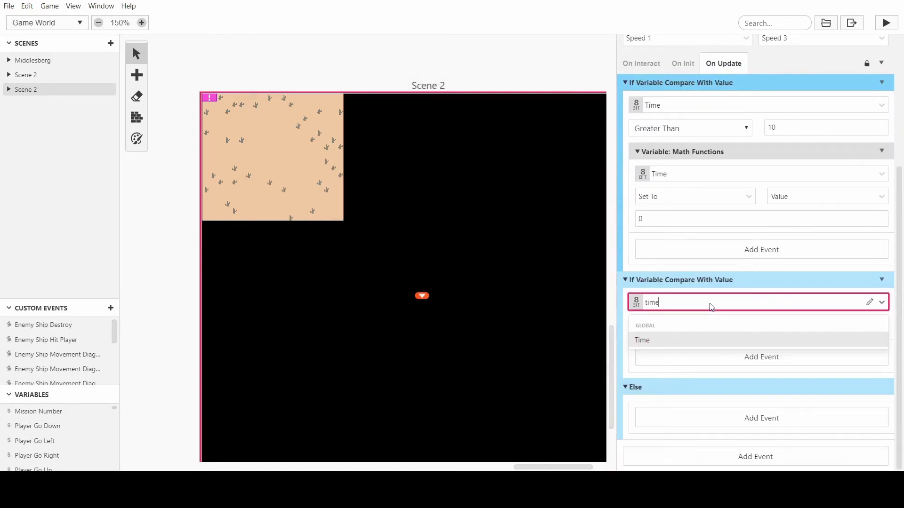
{"action": "left_click", "coordinate": [694, 347]}
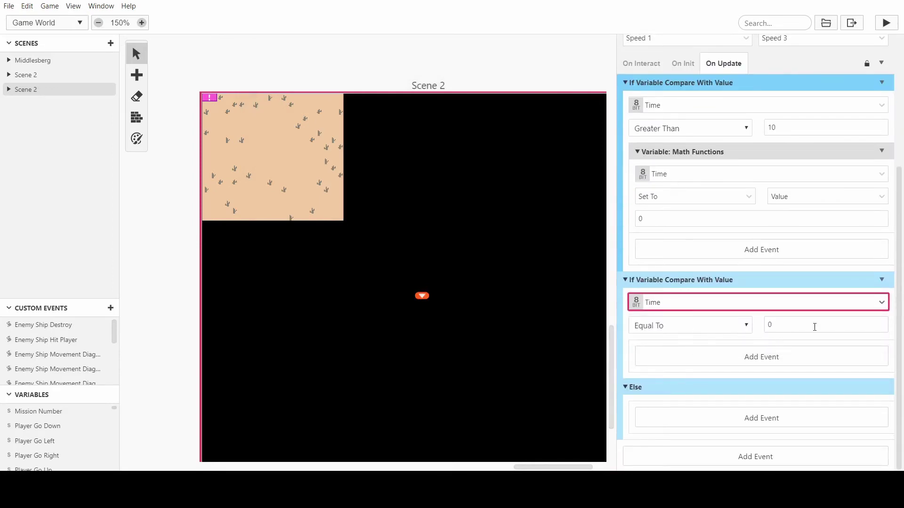
{"action": "left_click", "coordinate": [882, 281]}
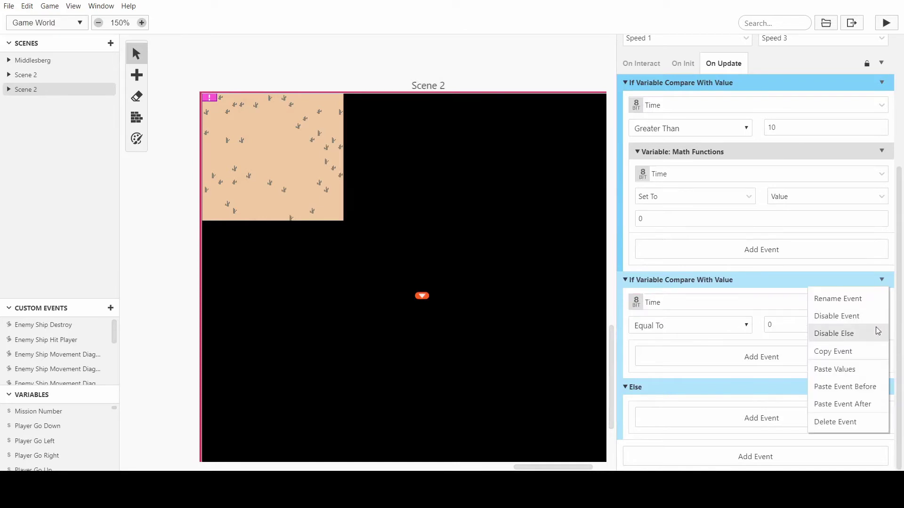
{"action": "left_click", "coordinate": [867, 335]}
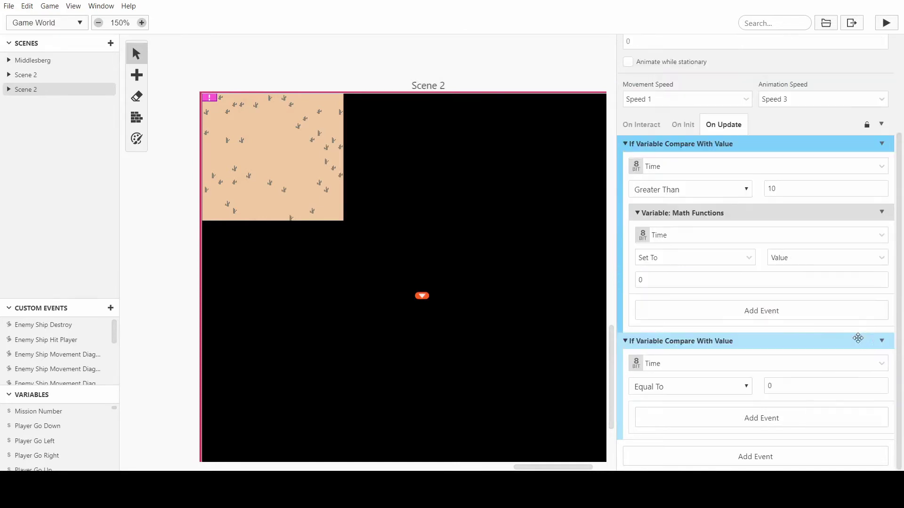
Add a Palette: Set Background Palette event inside the new condition.
{"action": "left_click", "coordinate": [687, 420]}
{"action": "type", "text": "e"}
{"action": "key", "text": "BackSpace"}
{"action": "type", "text": "se"}
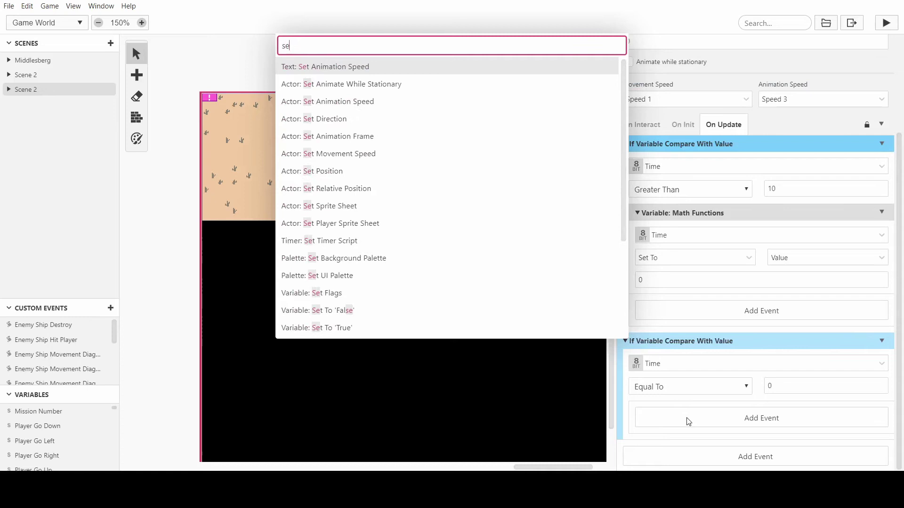
{"action": "type", "text": "t pa"}
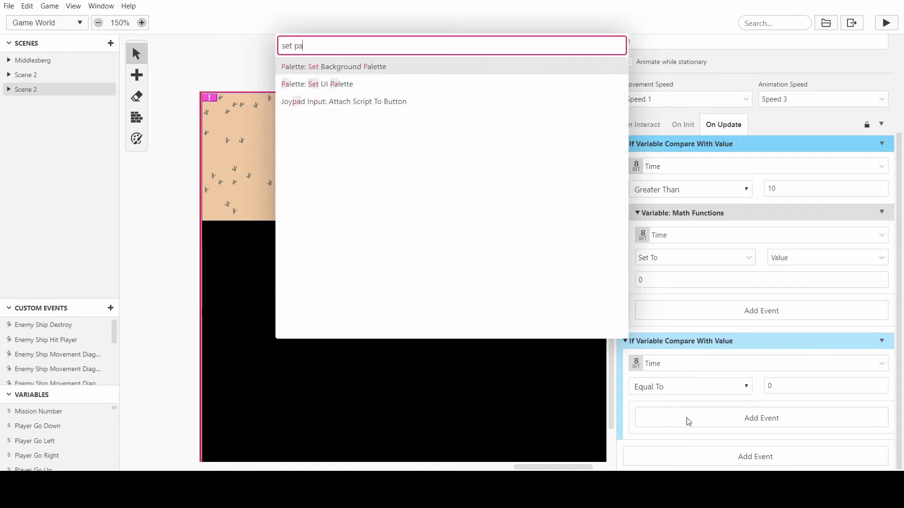
{"action": "left_click", "coordinate": [443, 70]}
{"action": "scroll", "coordinate": [783, 356], "scroll_direction": "down", "scroll_amount": 3}
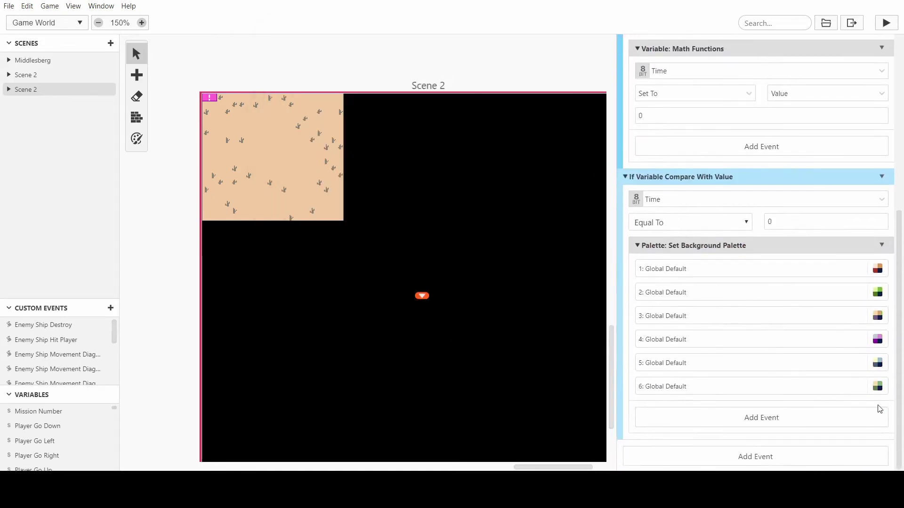
Check Scene 2's background palette options, then reopen Actor 1's script.
{"action": "left_click", "coordinate": [331, 195]}
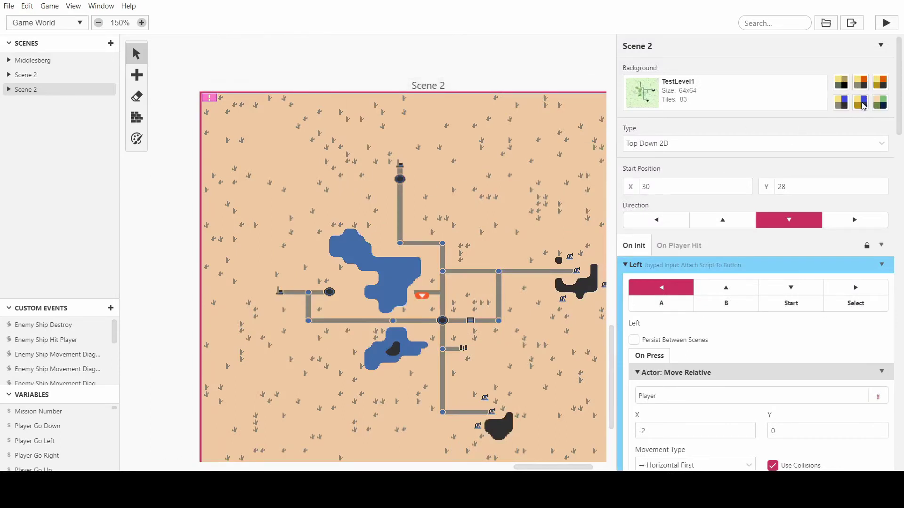
{"action": "left_click", "coordinate": [136, 139]}
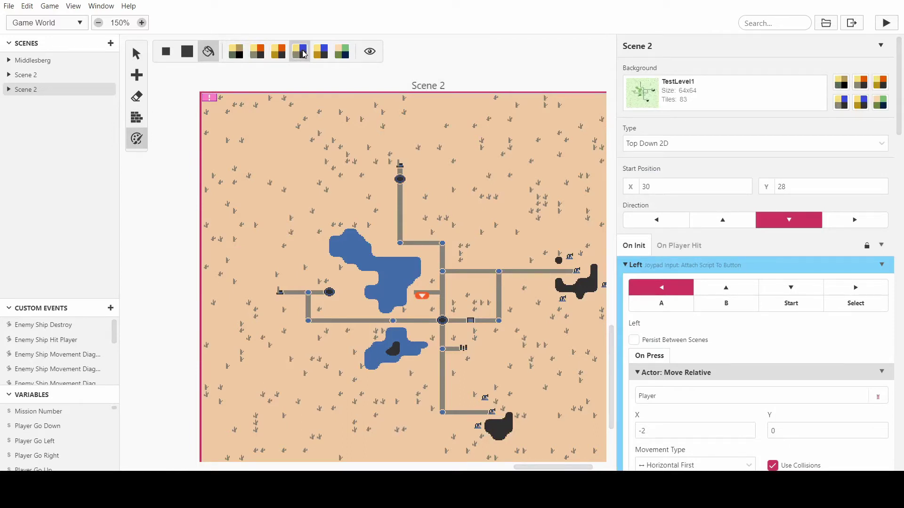
{"action": "left_click", "coordinate": [136, 54]}
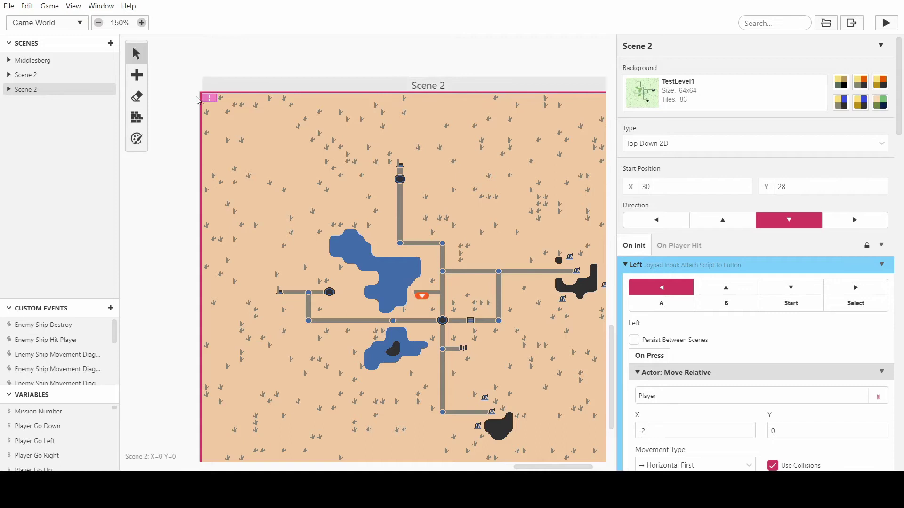
{"action": "left_click", "coordinate": [422, 295]}
{"action": "scroll", "coordinate": [765, 298], "scroll_direction": "down", "scroll_amount": 5}
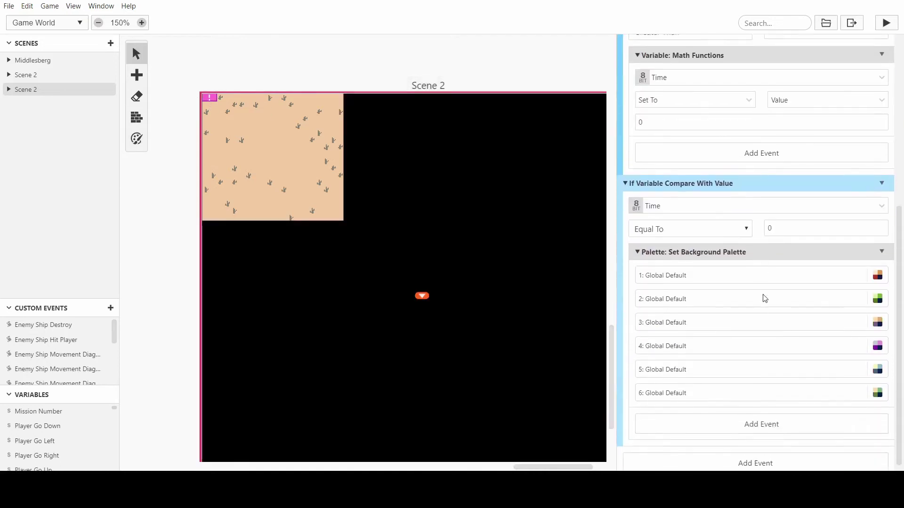
Set background palette slots 1, 2, 3, 5 and 6 to Don't modify.
{"action": "left_click", "coordinate": [697, 270]}
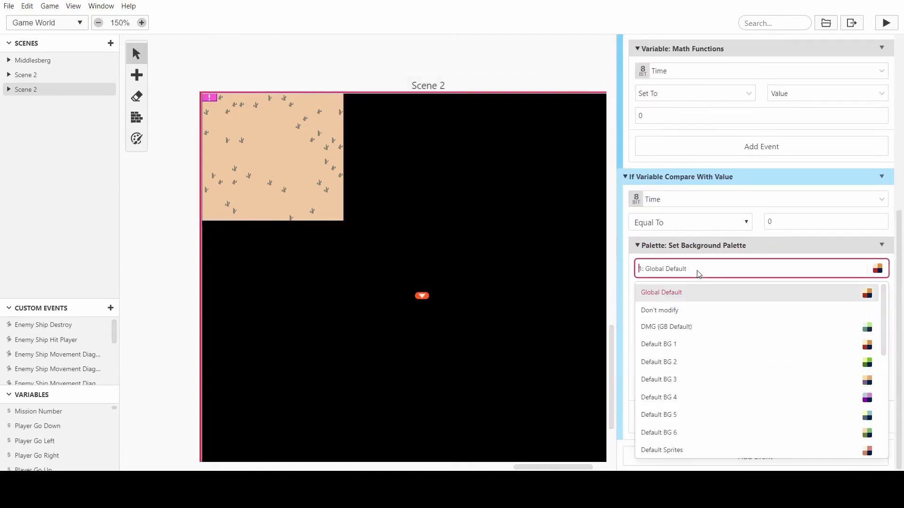
{"action": "left_click", "coordinate": [687, 309]}
{"action": "left_click", "coordinate": [684, 293]}
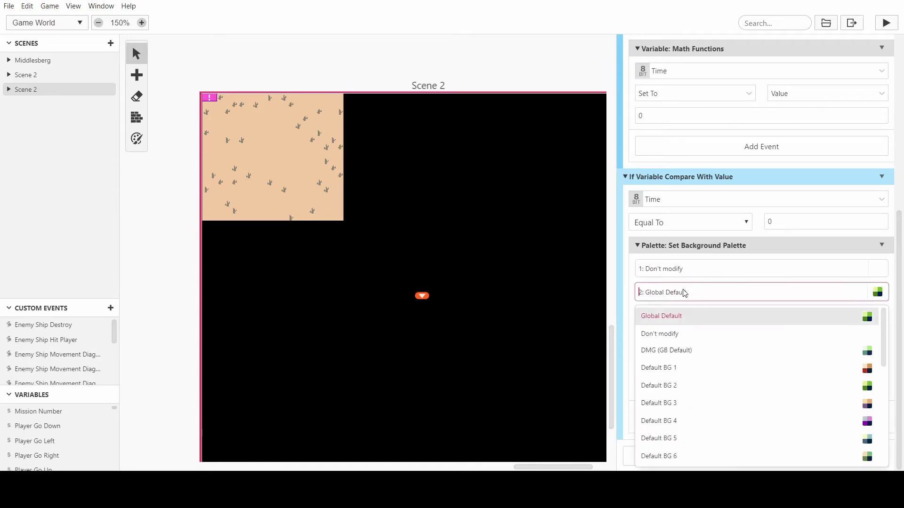
{"action": "left_click", "coordinate": [683, 334]}
{"action": "left_click", "coordinate": [683, 316]}
{"action": "left_click", "coordinate": [686, 358]}
{"action": "left_click", "coordinate": [678, 363]}
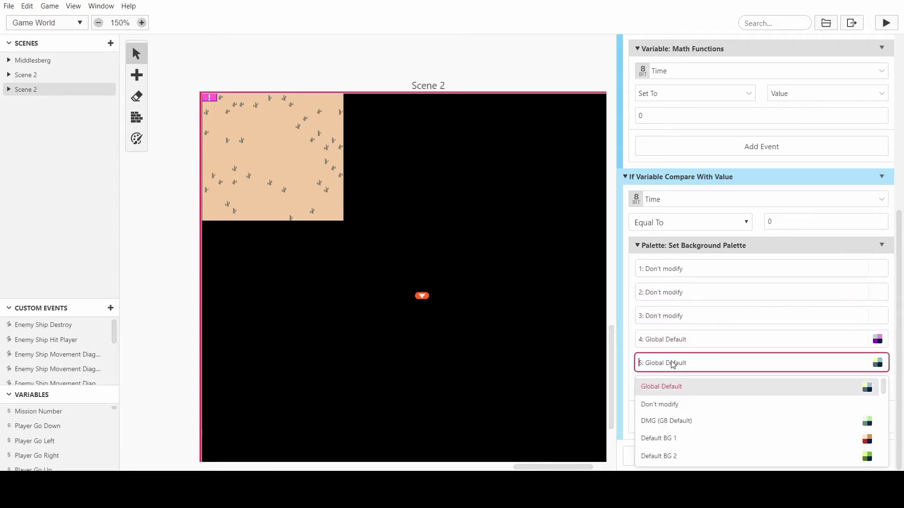
{"action": "left_click", "coordinate": [674, 402]}
{"action": "left_click", "coordinate": [690, 387]}
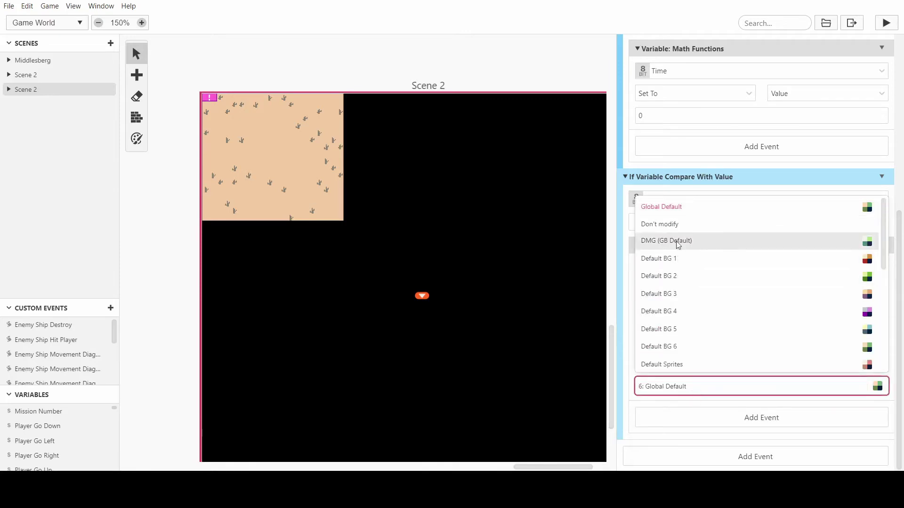
{"action": "left_click", "coordinate": [659, 224]}
Set background palette slot 4 to Main Road - Special Day.
{"action": "left_click", "coordinate": [699, 345]}
{"action": "scroll", "coordinate": [725, 400], "scroll_direction": "down", "scroll_amount": 10}
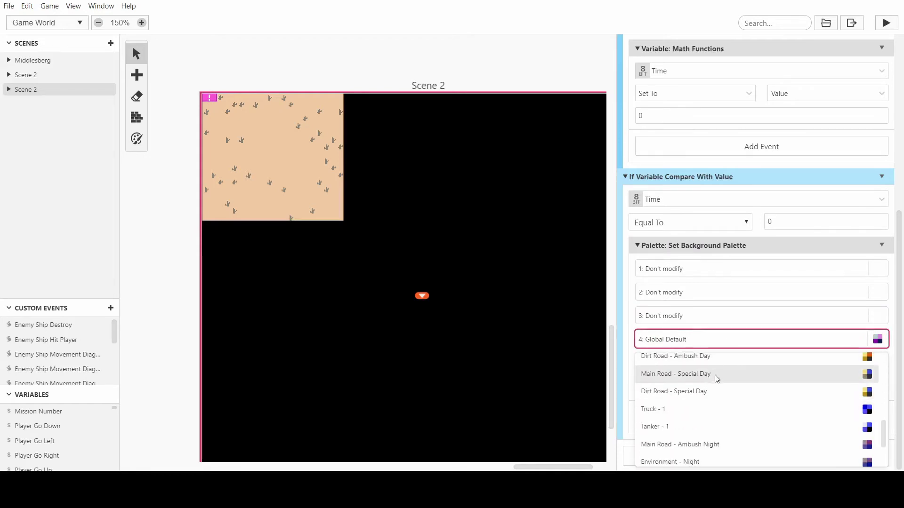
{"action": "left_click", "coordinate": [718, 375]}
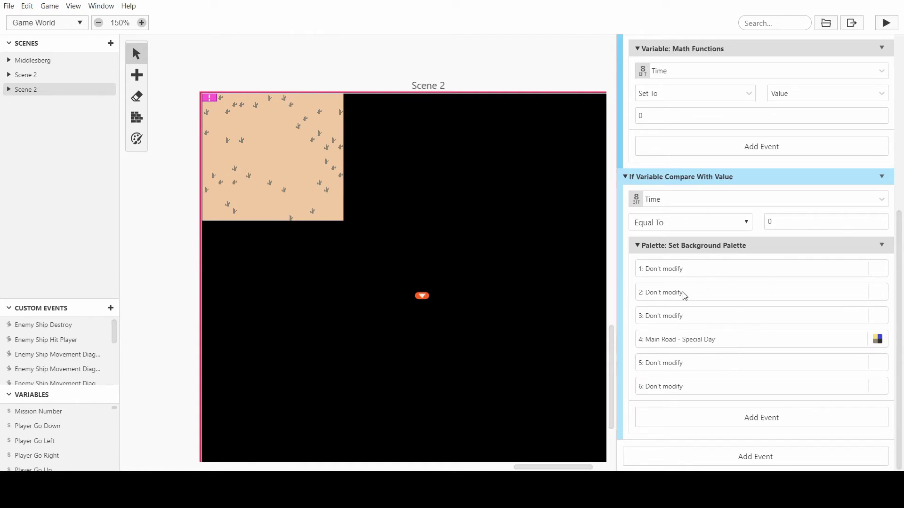
{"action": "scroll", "coordinate": [739, 214], "scroll_direction": "up", "scroll_amount": 4}
{"action": "scroll", "coordinate": [746, 186], "scroll_direction": "down", "scroll_amount": 4}
Copy the Time condition block and paste it at the end of the script.
{"action": "left_click", "coordinate": [882, 178]}
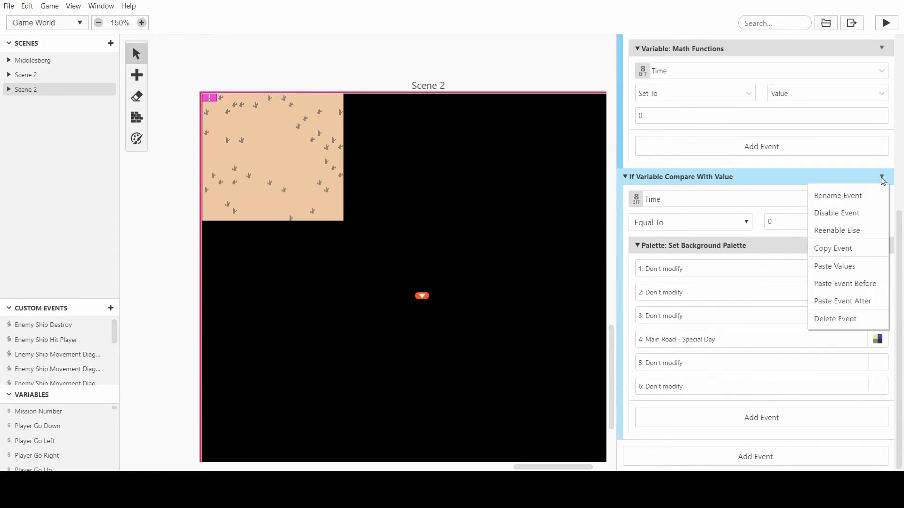
{"action": "left_click", "coordinate": [850, 249]}
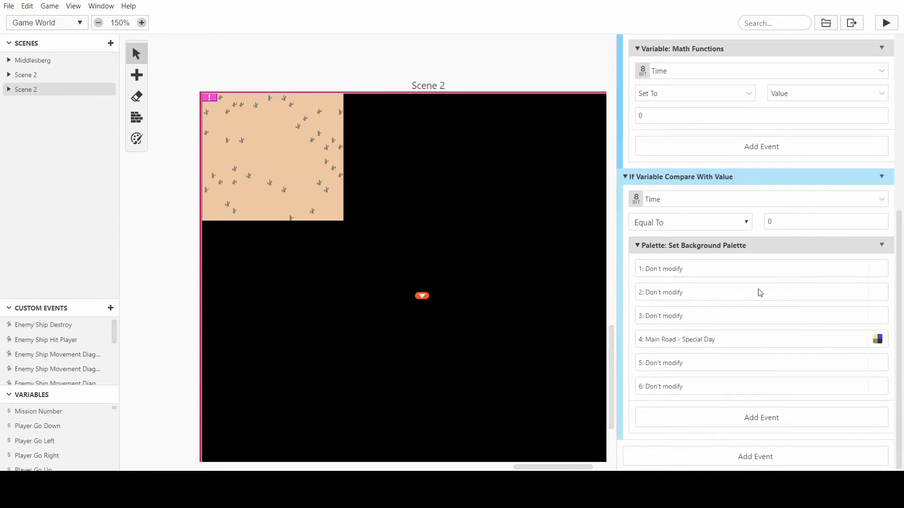
{"action": "left_click", "coordinate": [725, 459], "text": "alt"}
{"action": "scroll", "coordinate": [753, 377], "scroll_direction": "down", "scroll_amount": 5}
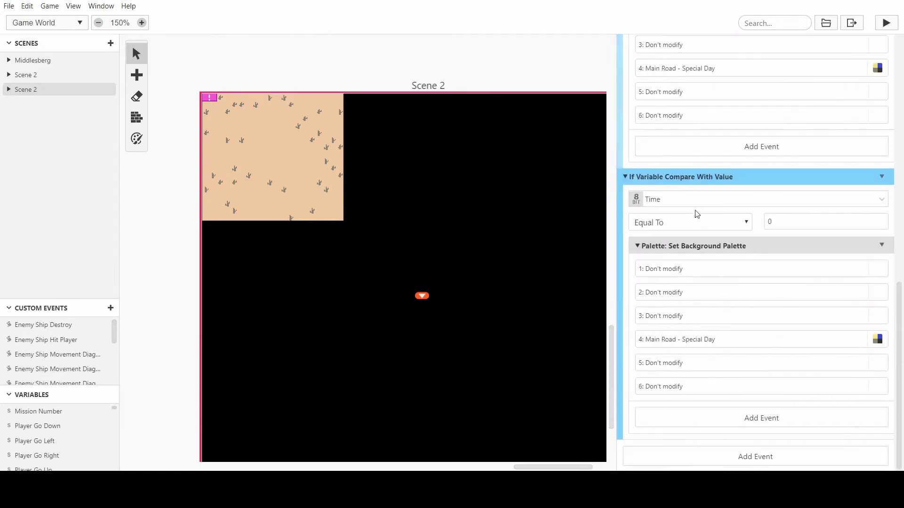
Change the pasted condition to Time Greater Than 5.
{"action": "left_click", "coordinate": [711, 229]}
{"action": "key", "text": "g"}
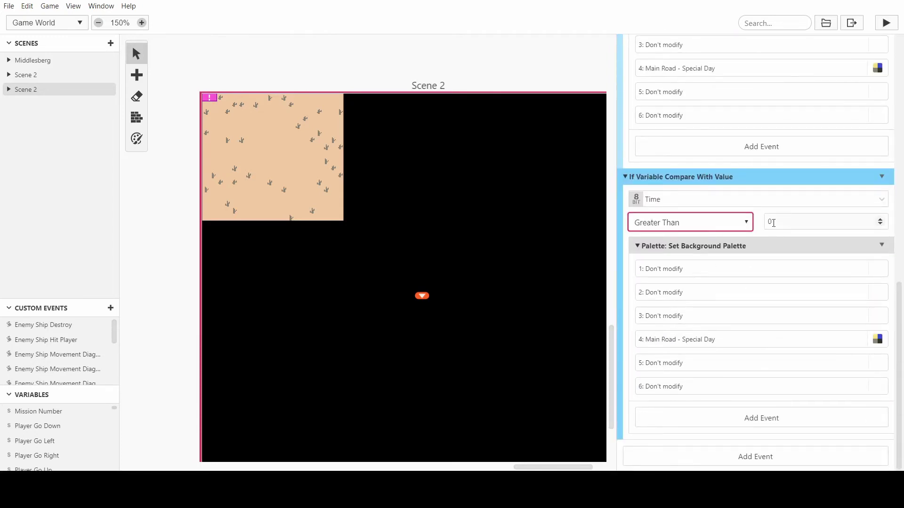
{"action": "key", "text": "Tab"}
{"action": "type", "text": "5"}
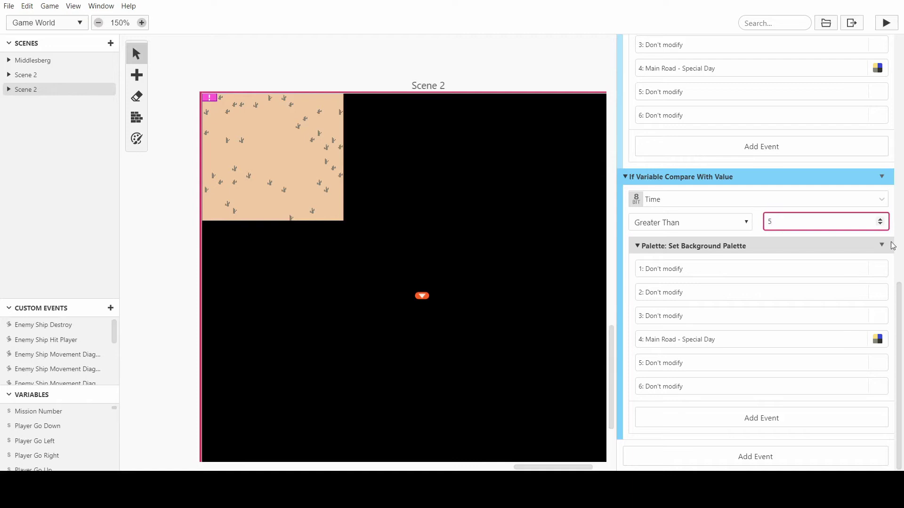
{"action": "left_click", "coordinate": [897, 238]}
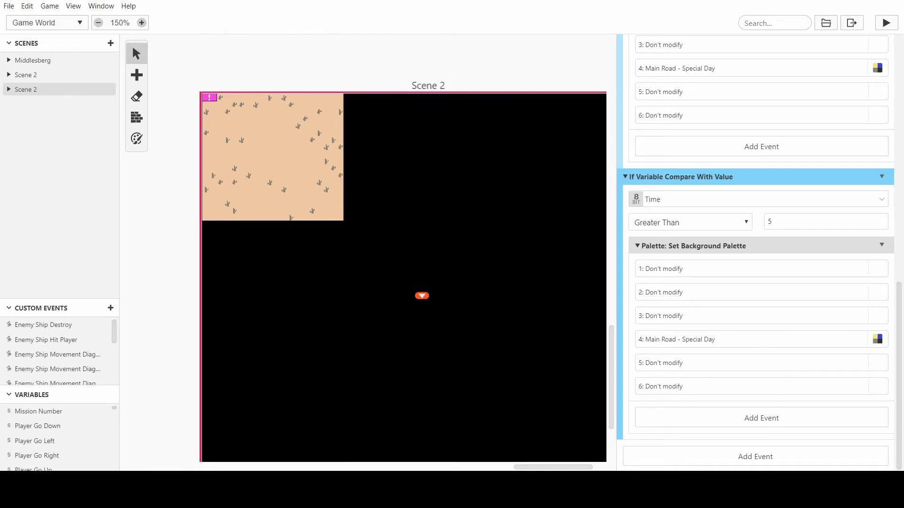
Zoom the Scene 2 canvas to 400% and switch over to GIMP.
{"action": "left_click", "coordinate": [348, 174]}
{"action": "scroll", "coordinate": [559, 277], "scroll_direction": "down", "scroll_amount": 1}
{"action": "scroll", "coordinate": [546, 245], "scroll_direction": "up", "scroll_amount": 3, "text": "ctrl"}
{"action": "scroll", "coordinate": [416, 242], "scroll_direction": "up", "scroll_amount": 2}
{"action": "scroll", "coordinate": [427, 291], "scroll_direction": "up", "scroll_amount": 1, "text": "ctrl"}
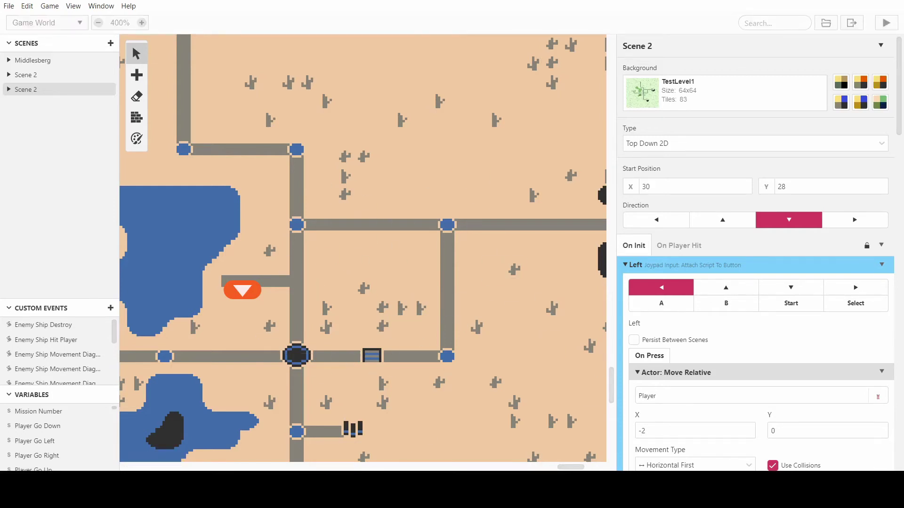
{"action": "key", "text": "alt+Tab"}
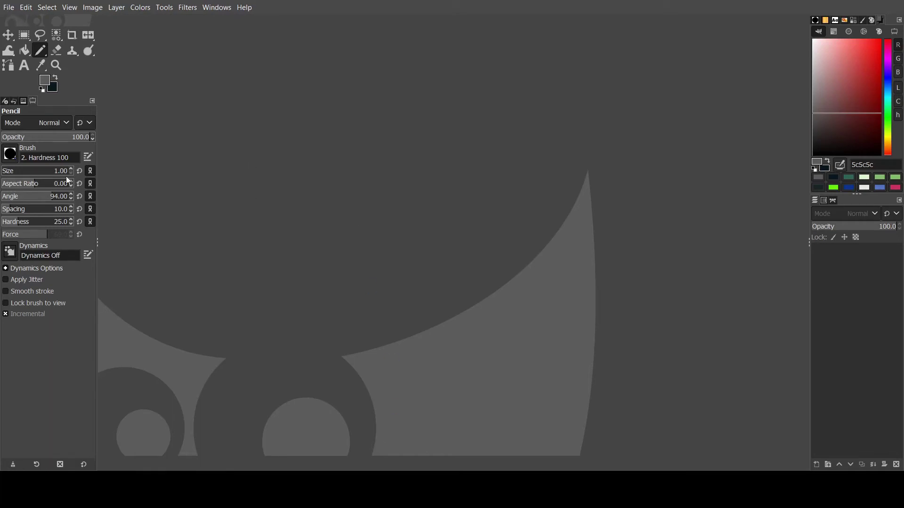
Paste the screenshot as a new GIMP image, add a transparent layer, and hide Pasted Layer.
{"action": "key", "text": "ctrl+shift+v"}
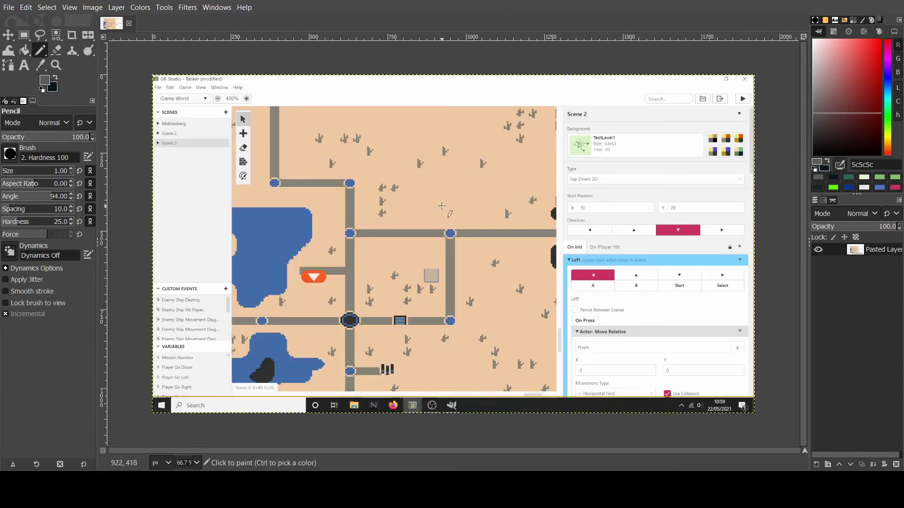
{"action": "left_click", "coordinate": [817, 464], "text": "shift"}
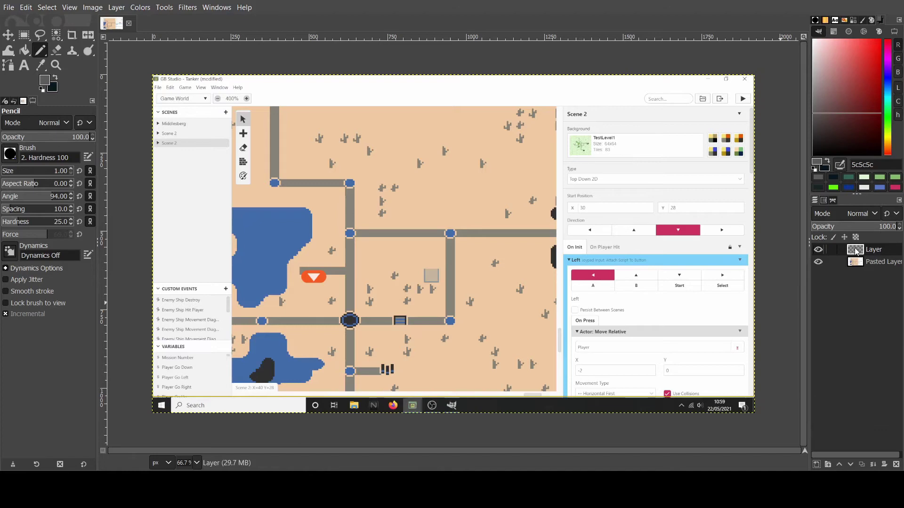
{"action": "left_click", "coordinate": [818, 262]}
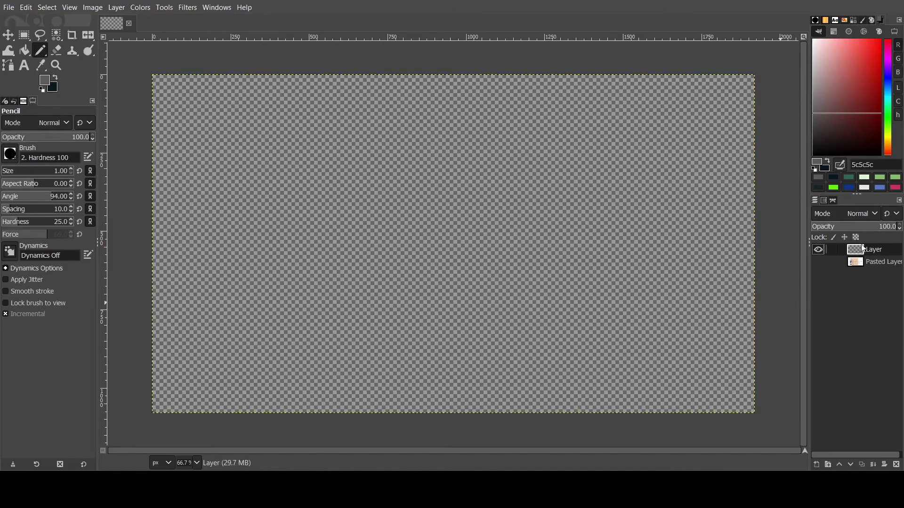
Fill the empty top layer with blue and make the screenshot layer visible again.
{"action": "key", "text": "shift+b"}
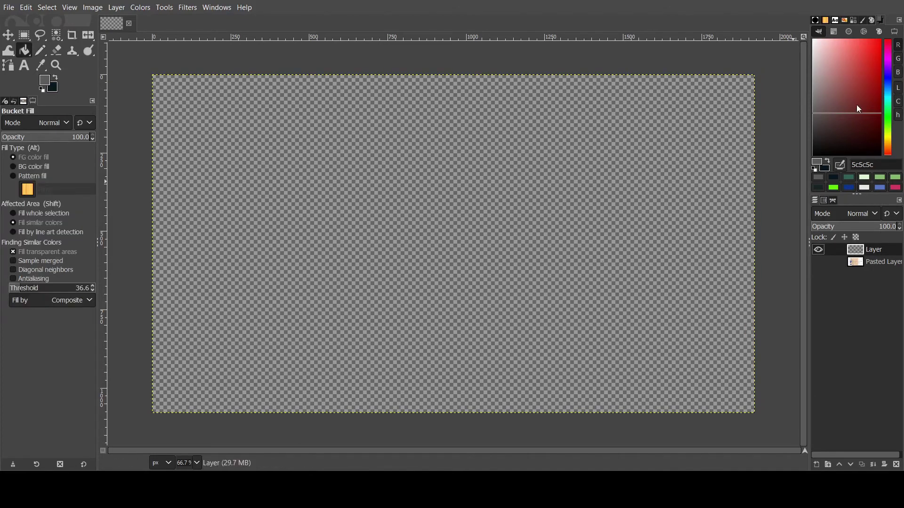
{"action": "left_click", "coordinate": [889, 78]}
{"action": "left_click_drag", "start_coordinate": [877, 68], "coordinate": [875, 54]}
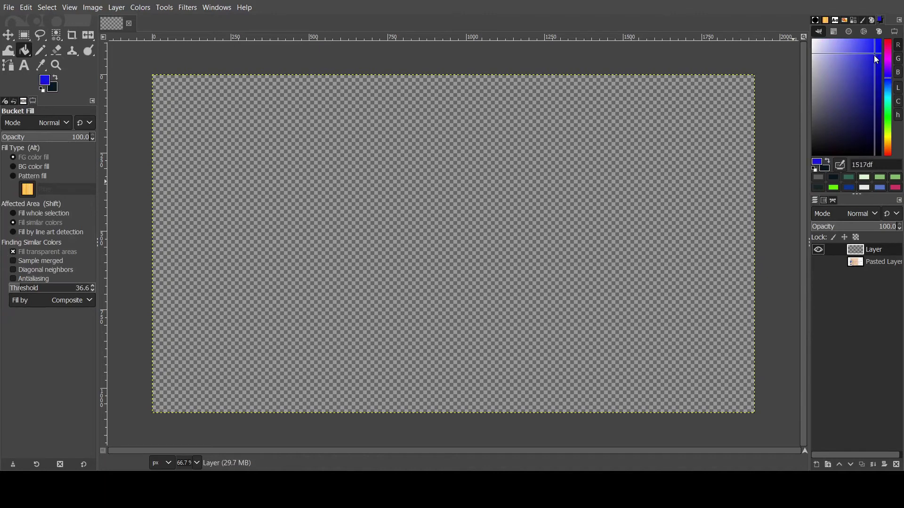
{"action": "left_click", "coordinate": [486, 234]}
{"action": "left_click", "coordinate": [819, 262]}
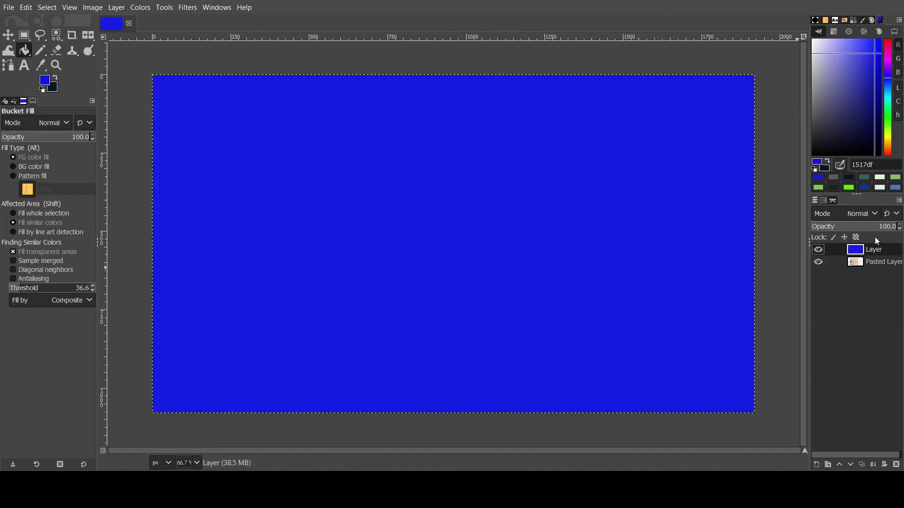
Blend the blue layer in Merge mode at 78% opacity and refill it with a darker blue.
{"action": "left_click_drag", "start_coordinate": [882, 229], "coordinate": [854, 228]}
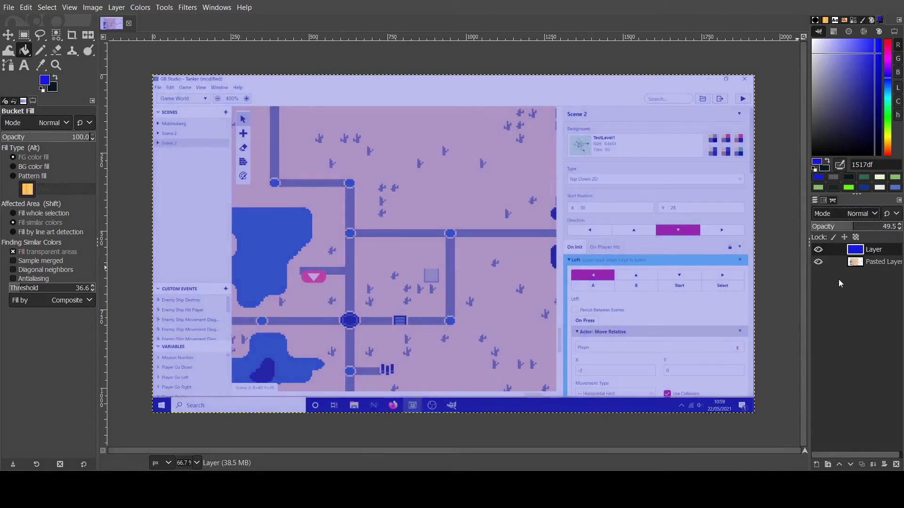
{"action": "left_click", "coordinate": [854, 214]}
{"action": "left_click", "coordinate": [860, 275]}
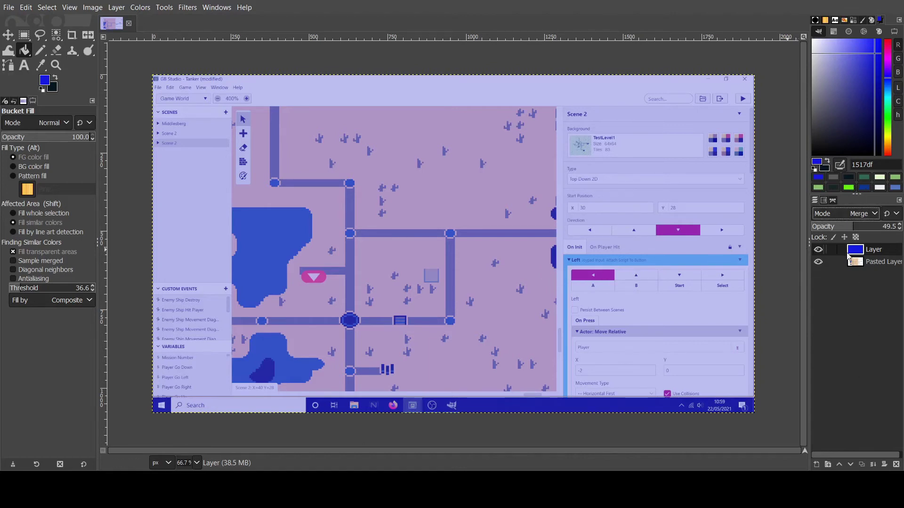
{"action": "left_click_drag", "start_coordinate": [854, 227], "coordinate": [878, 220]}
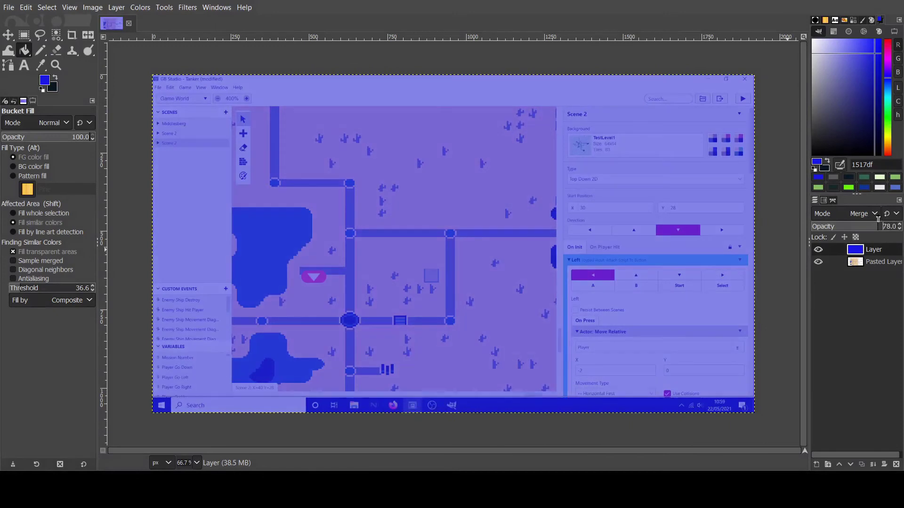
{"action": "left_click_drag", "start_coordinate": [869, 55], "coordinate": [870, 85]}
{"action": "left_click", "coordinate": [528, 199]}
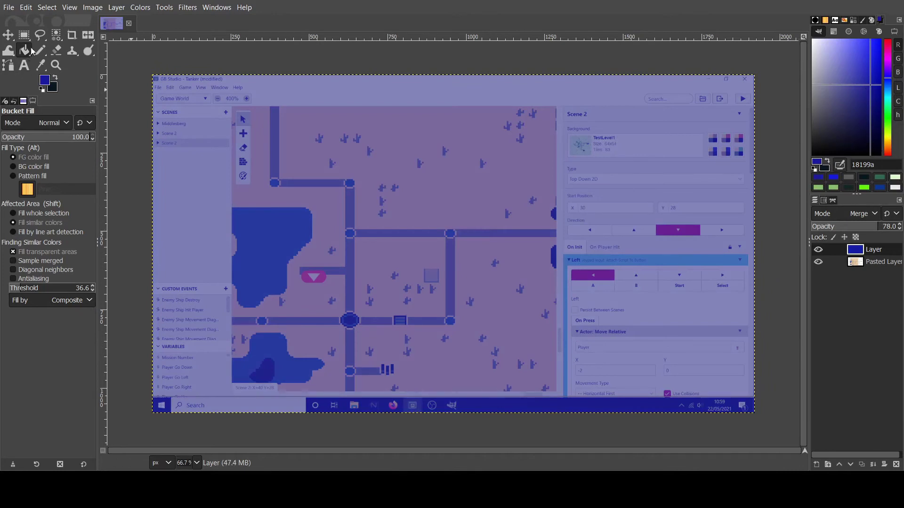
{"action": "left_click", "coordinate": [8, 35]}
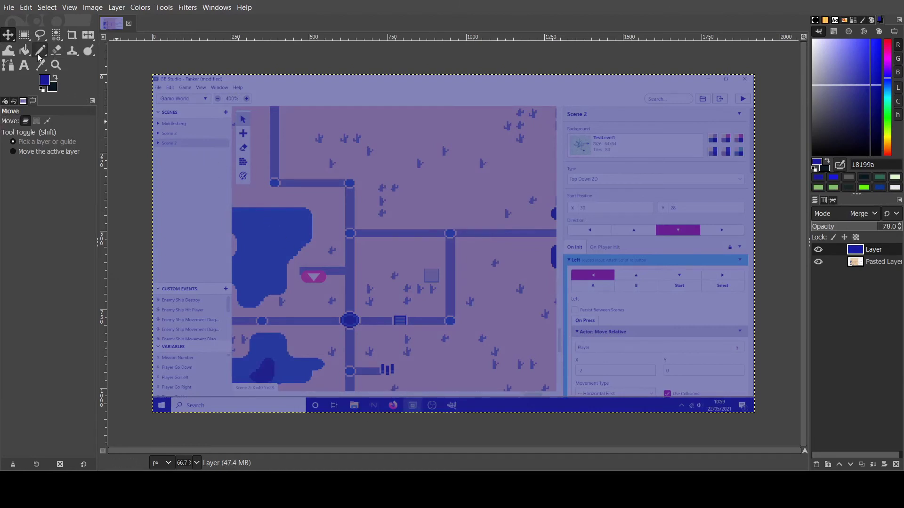
Sample the muted purple 7a679c from the zoomed-in map and copy its hex code.
{"action": "key", "text": "n"}
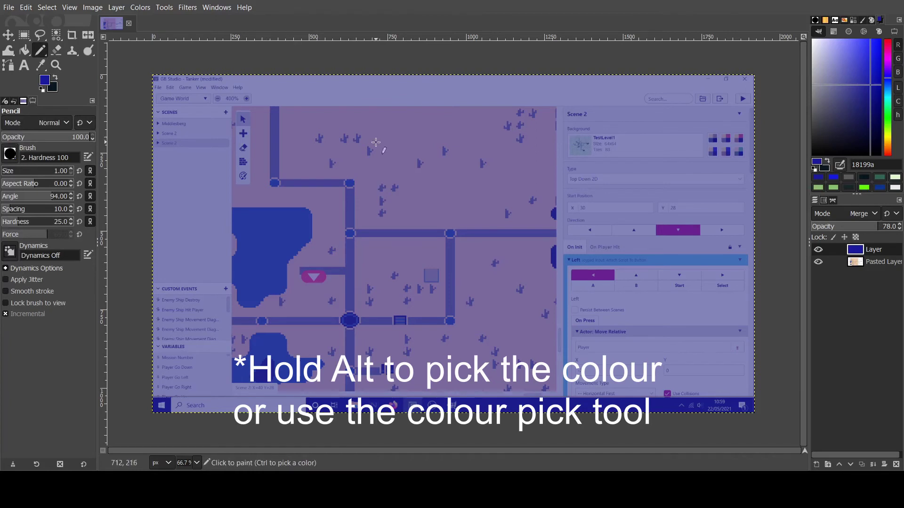
{"action": "scroll", "coordinate": [441, 189], "scroll_direction": "up", "scroll_amount": 3, "text": "ctrl"}
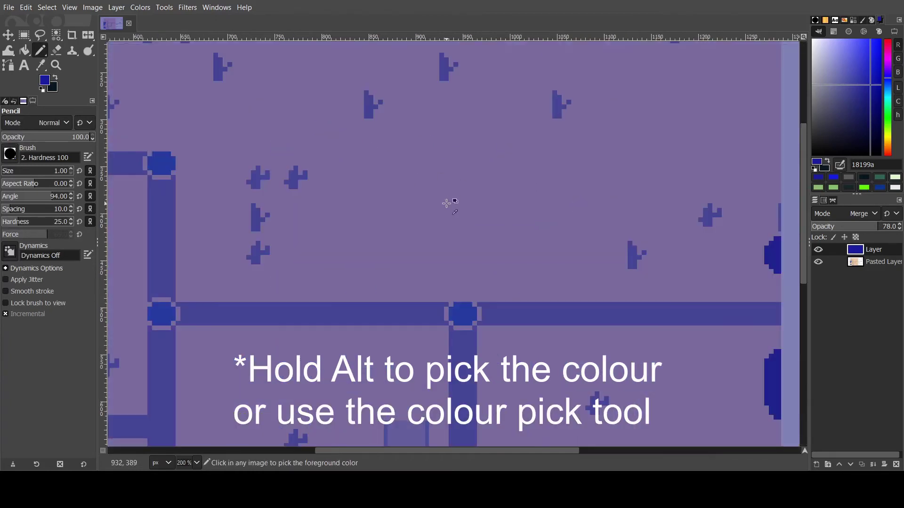
{"action": "left_click", "coordinate": [453, 203], "text": "ctrl"}
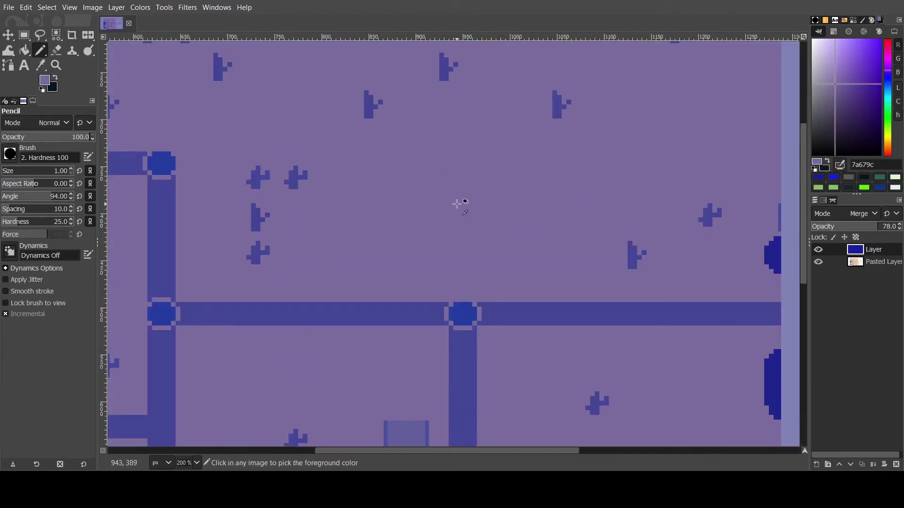
{"action": "double_click", "coordinate": [872, 165]}
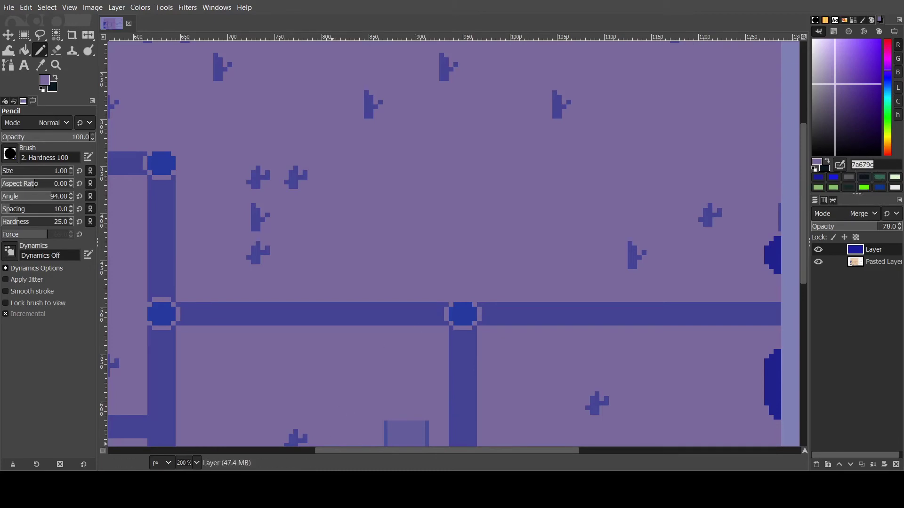
{"action": "key", "text": "Return"}
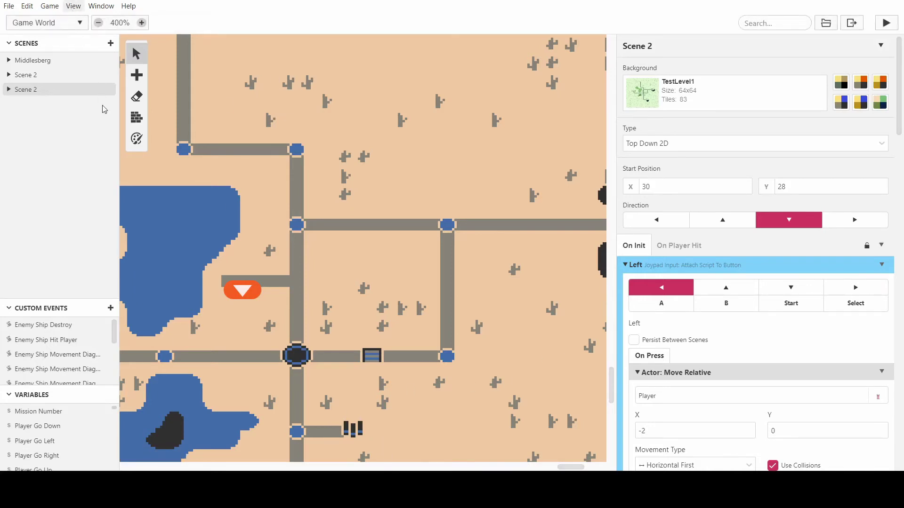
Add a new palette and rename it from Palette 21 to 'Night Time'.
{"action": "key", "text": "ctrl+6"}
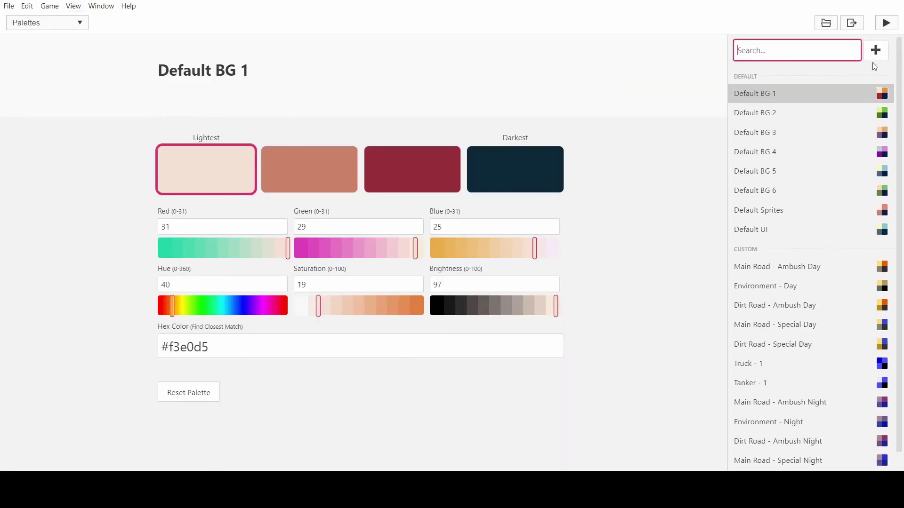
{"action": "left_click", "coordinate": [875, 49]}
{"action": "left_click", "coordinate": [248, 74]}
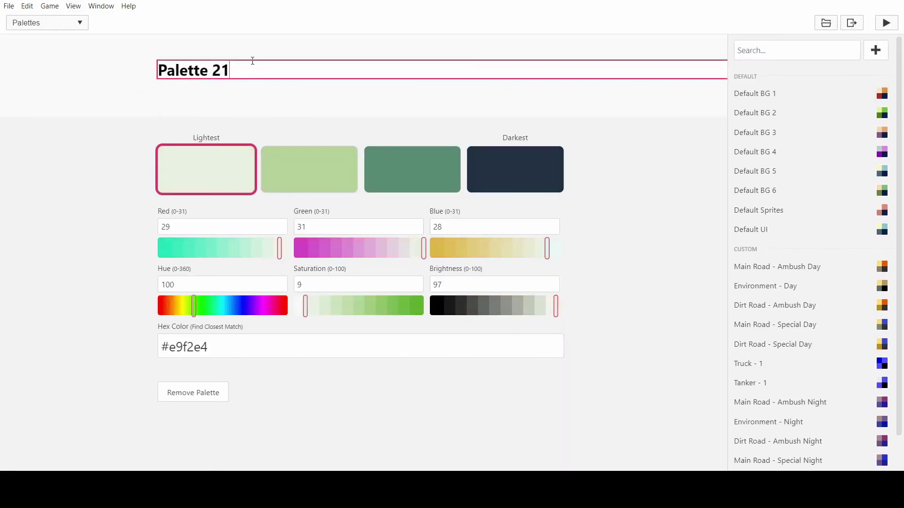
{"action": "left_click_drag", "start_coordinate": [230, 71], "coordinate": [113, 83]}
{"action": "type", "text": "Nig"}
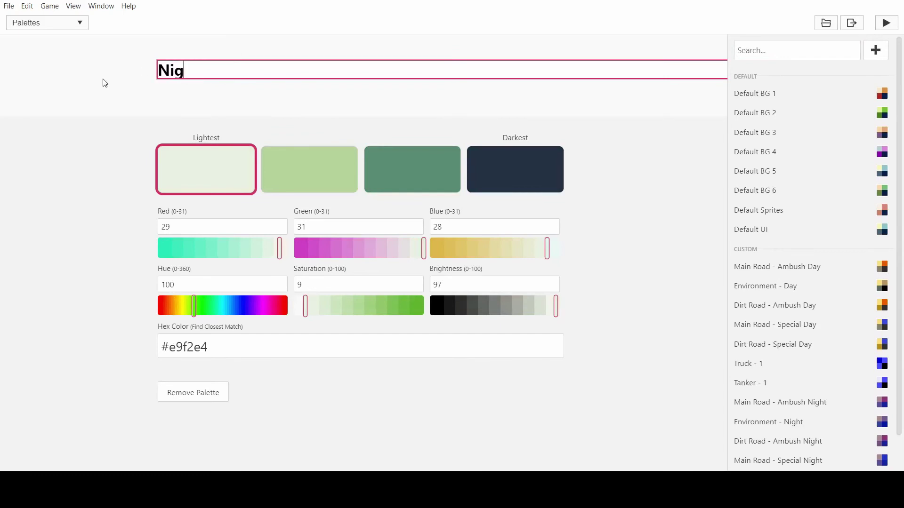
{"action": "type", "text": "ht Time"}
{"action": "key", "text": "Return"}
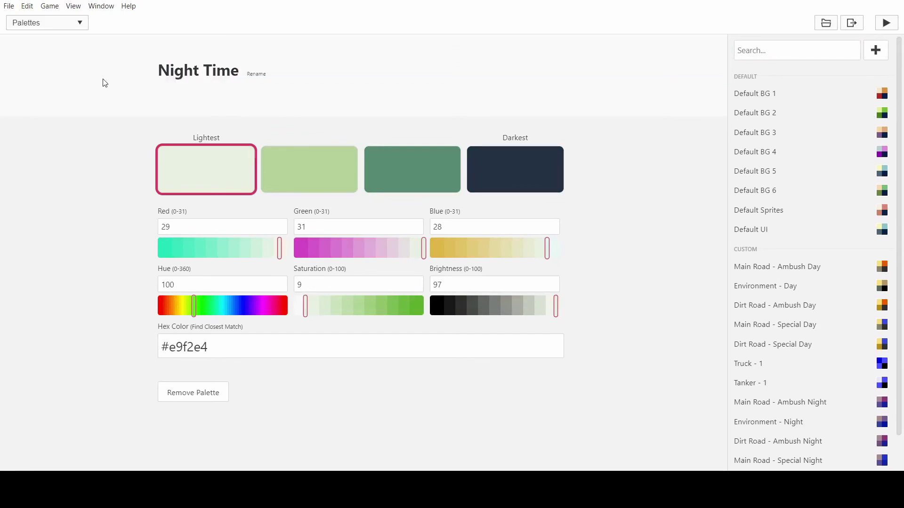
Set the Night Time palette's lightest shade to hex 7a679c.
{"action": "scroll", "coordinate": [796, 230], "scroll_direction": "down", "scroll_amount": 1}
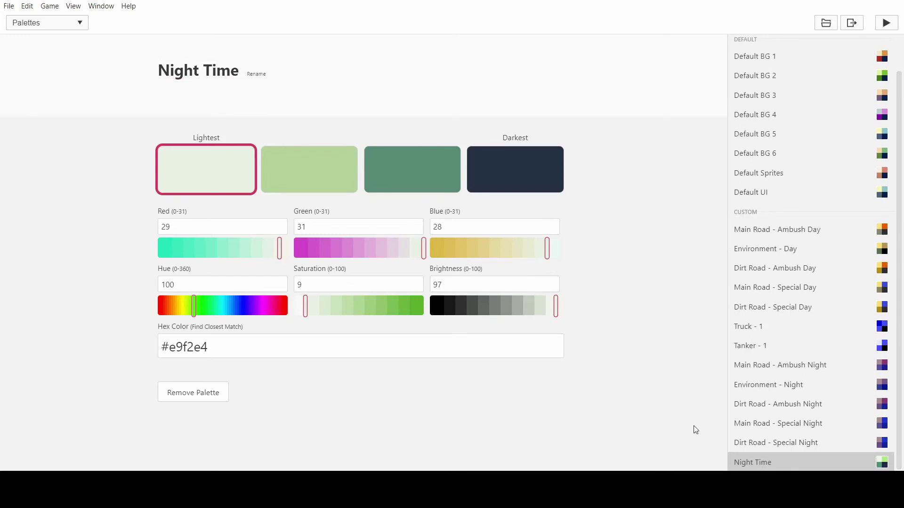
{"action": "left_click_drag", "start_coordinate": [232, 346], "coordinate": [135, 347]}
{"action": "type", "text": "7a679c"}
{"action": "left_click", "coordinate": [133, 319]}
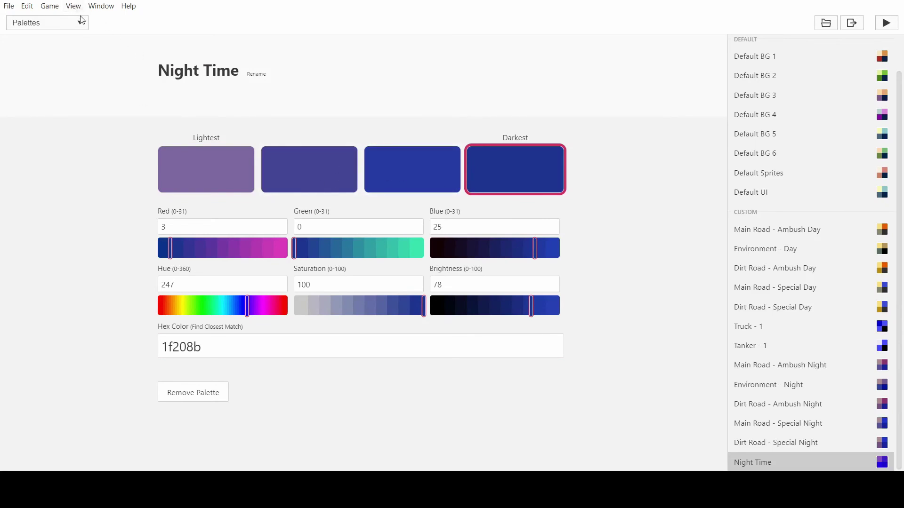
In the Time greater than 5 branch, set background palette 4 to Night Time.
{"action": "key", "text": "ctrl+1"}
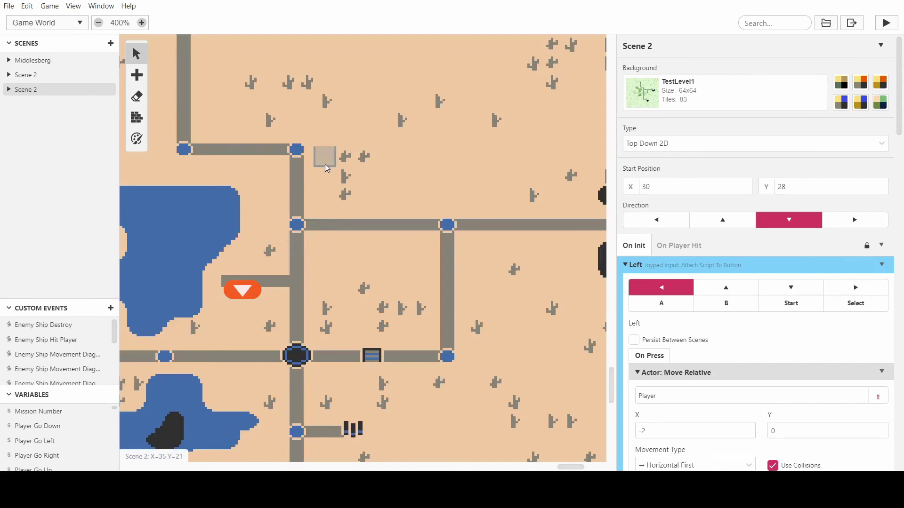
{"action": "scroll", "coordinate": [325, 164], "scroll_direction": "down", "scroll_amount": 5, "text": "ctrl"}
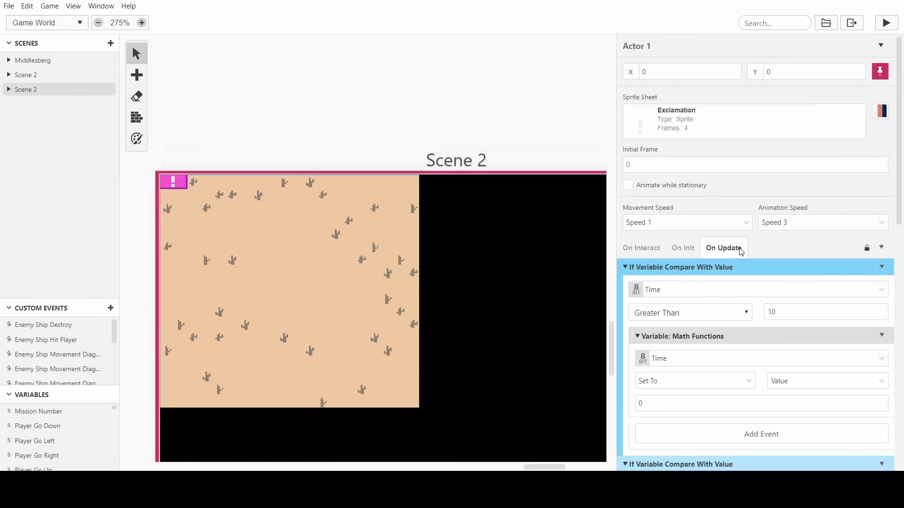
{"action": "scroll", "coordinate": [749, 256], "scroll_direction": "down", "scroll_amount": 12}
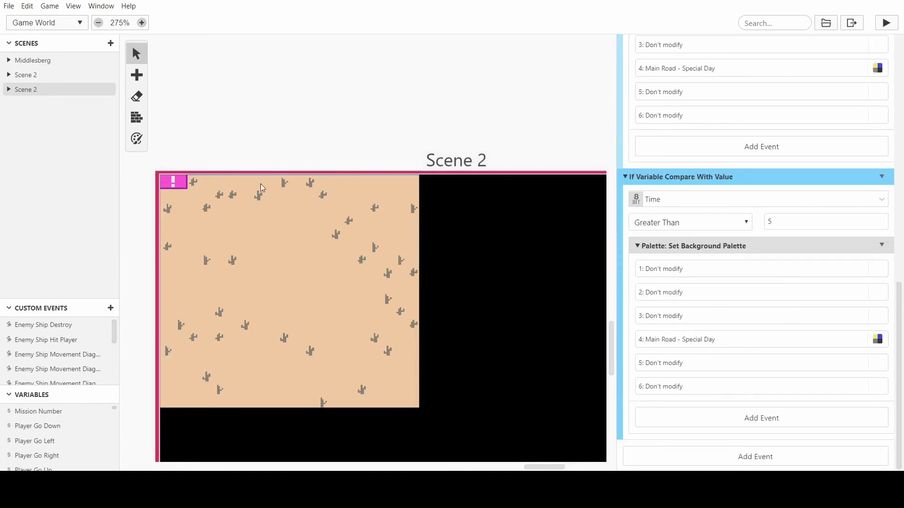
{"action": "left_click", "coordinate": [725, 340]}
{"action": "scroll", "coordinate": [732, 383], "scroll_direction": "down", "scroll_amount": 5}
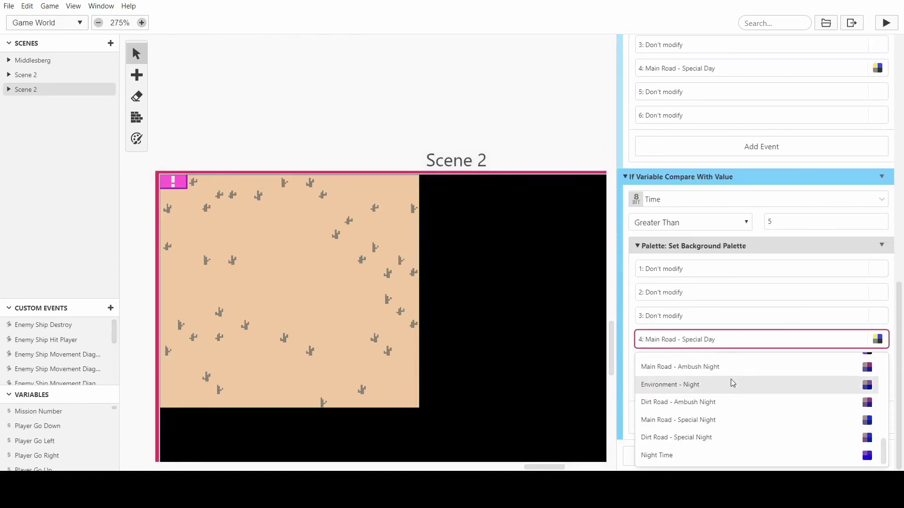
{"action": "left_click", "coordinate": [682, 457]}
Select Scene 2 on the map and start the game in play mode.
{"action": "scroll", "coordinate": [436, 276], "scroll_direction": "right", "scroll_amount": 5}
{"action": "scroll", "coordinate": [435, 276], "scroll_direction": "down", "scroll_amount": 3}
{"action": "scroll", "coordinate": [434, 278], "scroll_direction": "down", "scroll_amount": 2}
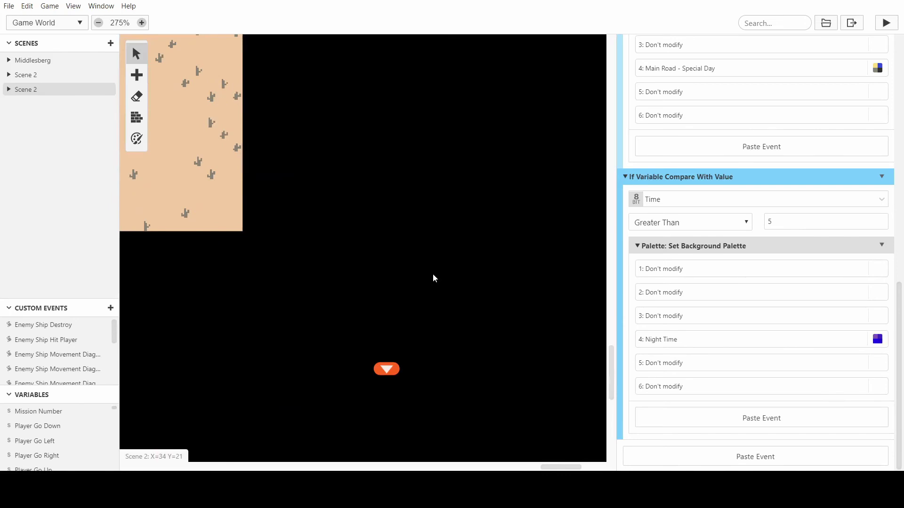
{"action": "left_click", "coordinate": [420, 271]}
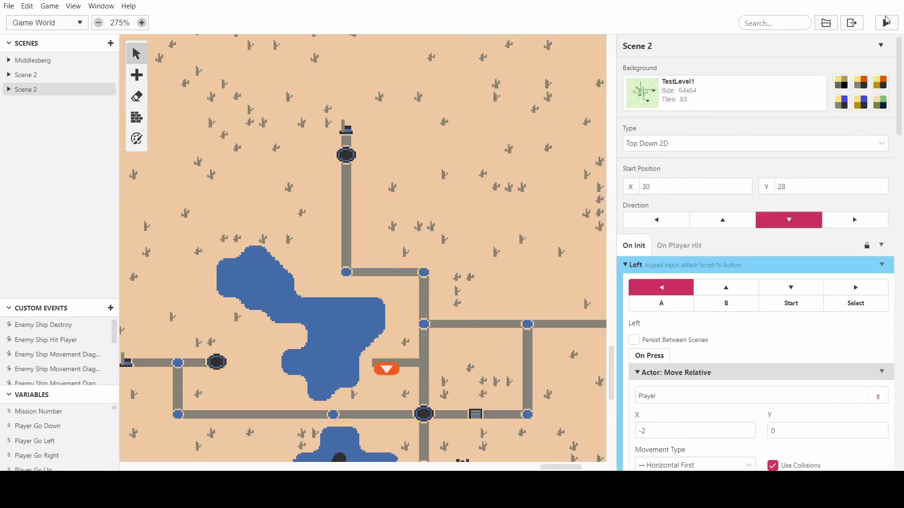
{"action": "left_click", "coordinate": [886, 23]}
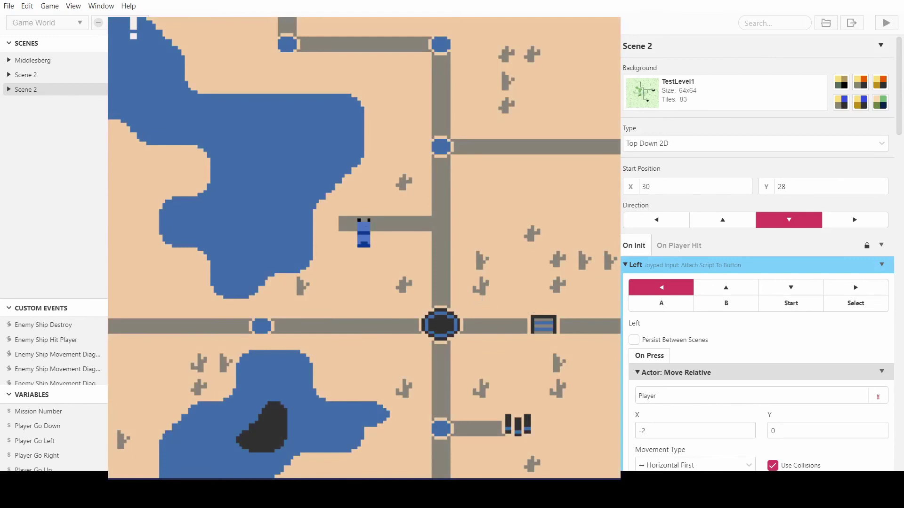
Steer the ship right, up and left across Scene 2 until the purple-blue Night Time colours appear.
{"action": "key", "text": "Right"}
{"action": "key", "text": "Right"}
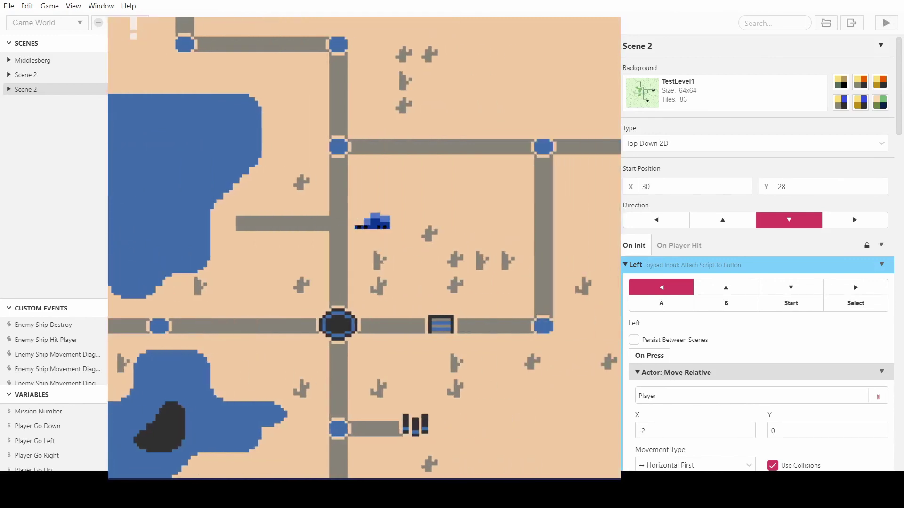
{"action": "key", "text": "Right"}
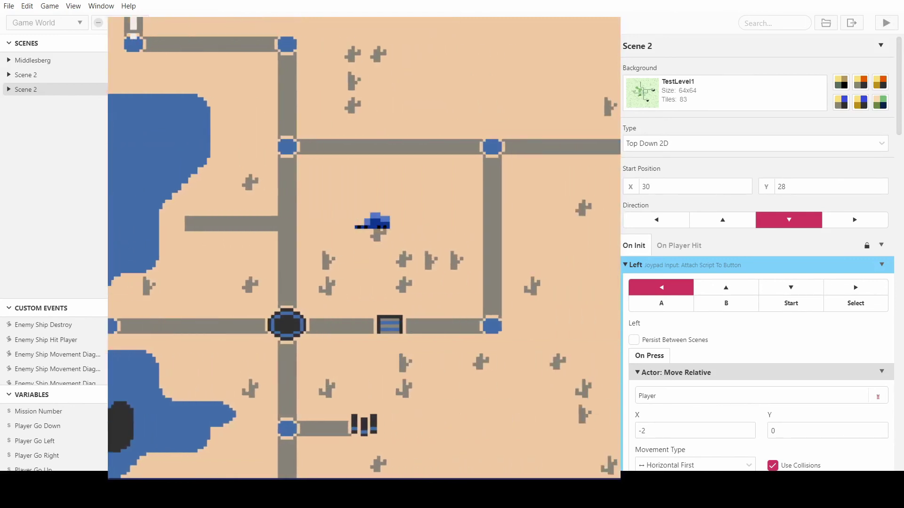
{"action": "key", "text": "Right"}
{"action": "key", "text": "Right"}
{"action": "key", "text": "Right"}
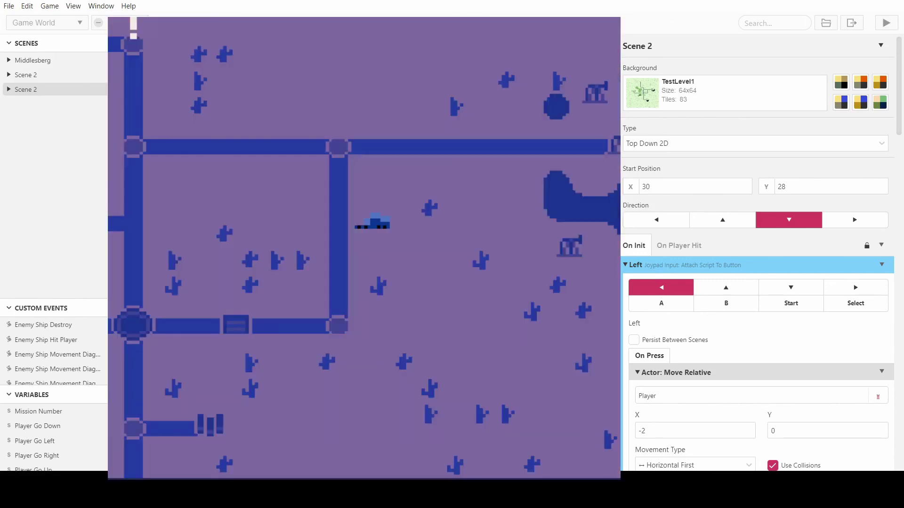
{"action": "key", "text": "Up"}
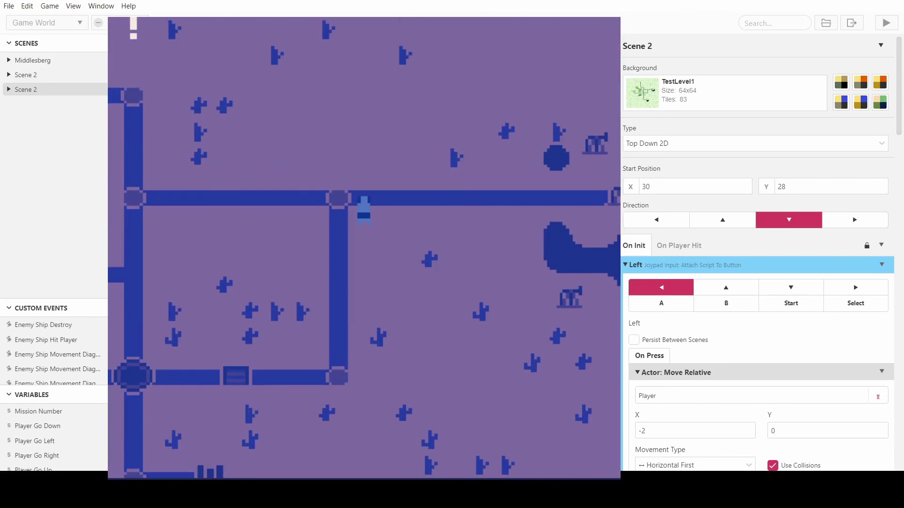
{"action": "key", "text": "Right"}
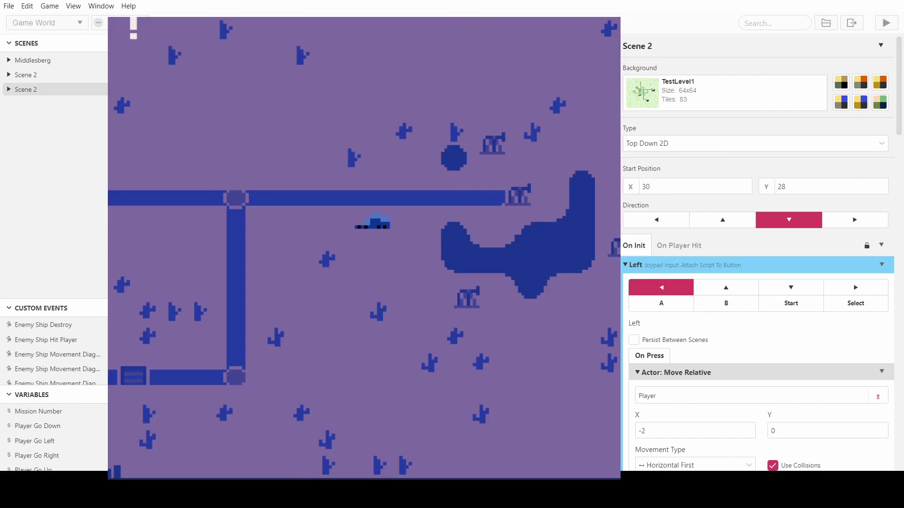
{"action": "key", "text": "Up"}
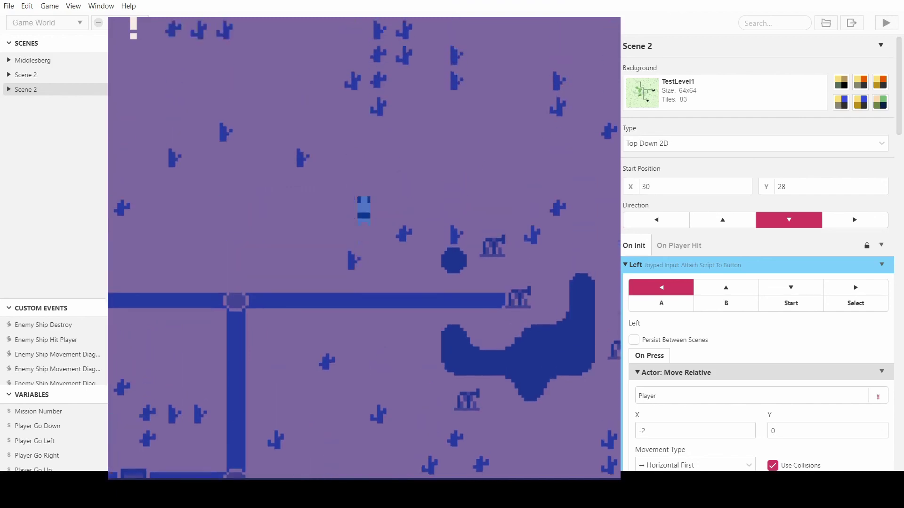
{"action": "key", "text": "Left"}
Steer the ship down, right, up and left, watching the background alternate between tan day and purple night.
{"action": "key", "text": "Down"}
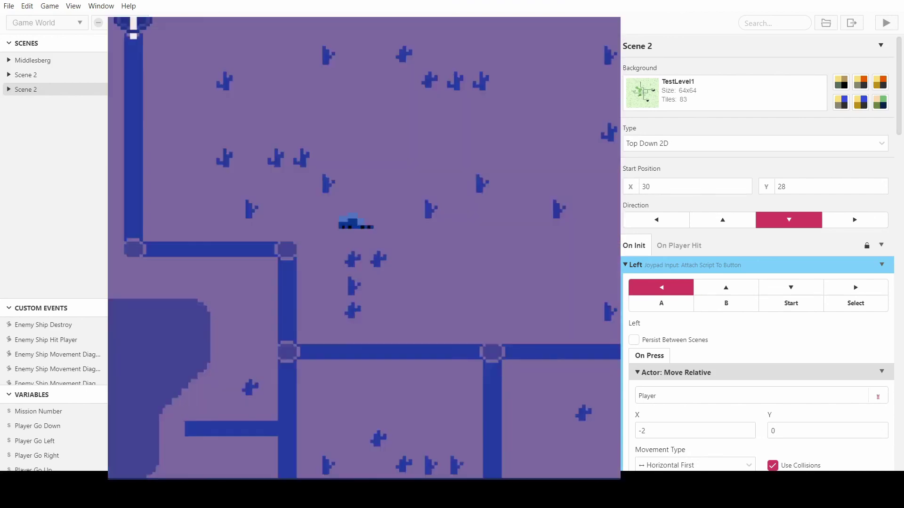
{"action": "key", "text": "Right"}
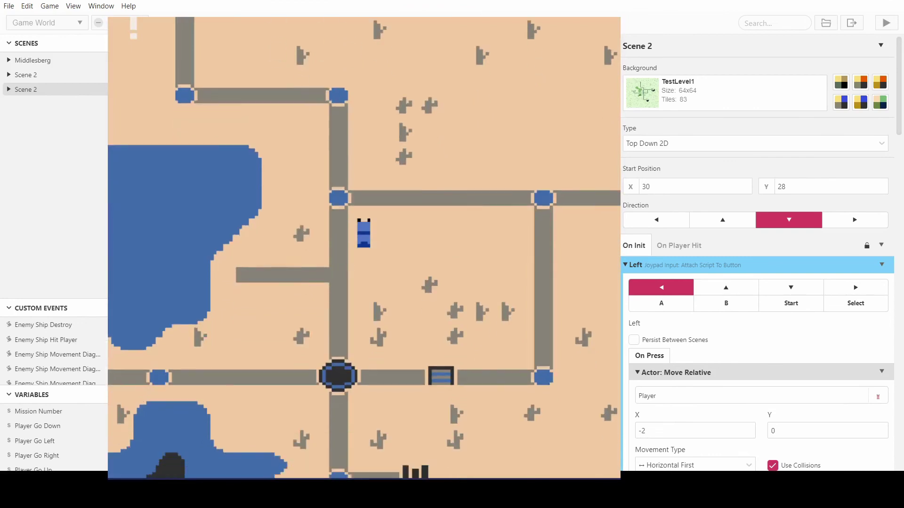
{"action": "key", "text": "Down"}
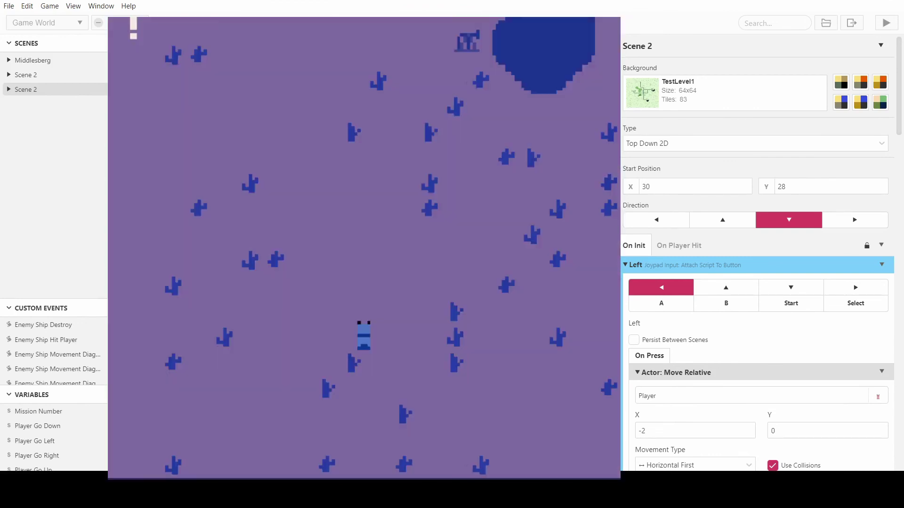
{"action": "key", "text": "Right"}
{"action": "key", "text": "Up"}
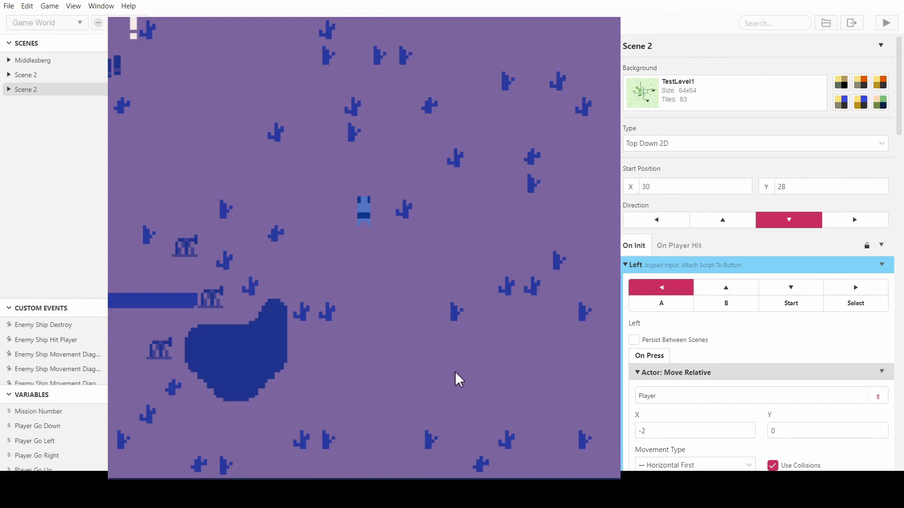
{"action": "key", "text": "Left"}
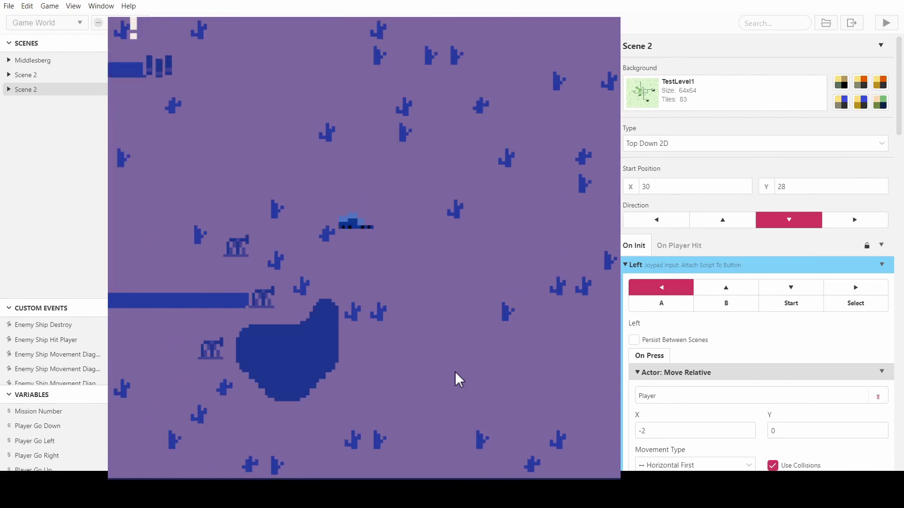
{"action": "key", "text": "Down"}
{"action": "key", "text": "Left"}
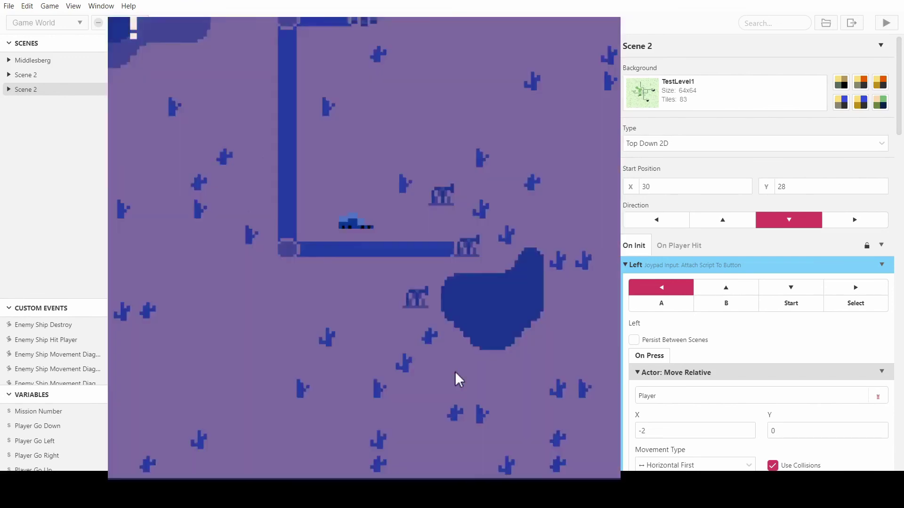
{"action": "key", "text": "Up"}
{"action": "key", "text": "Up"}
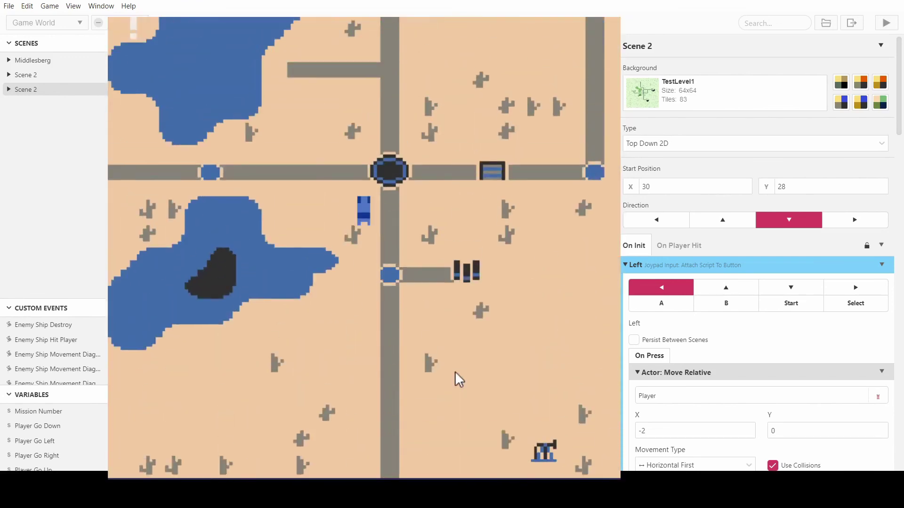
{"action": "key", "text": "Left"}
{"action": "key", "text": "Right"}
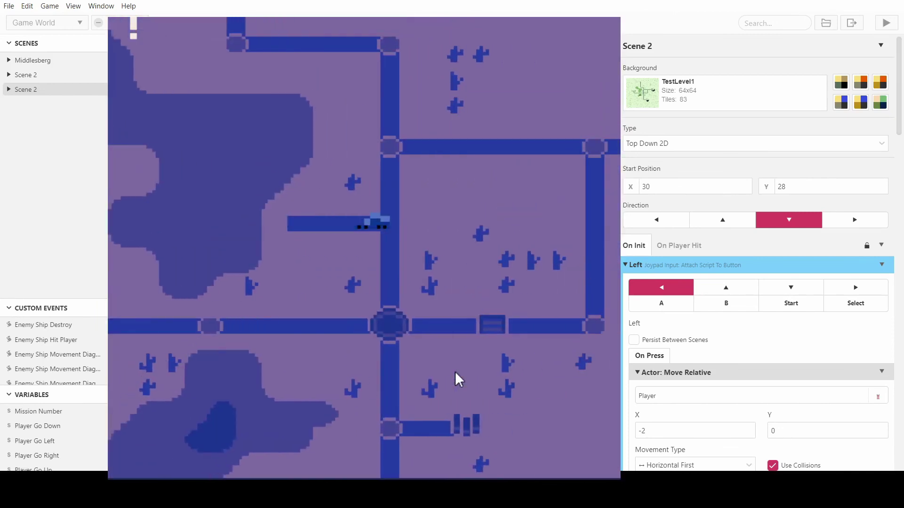